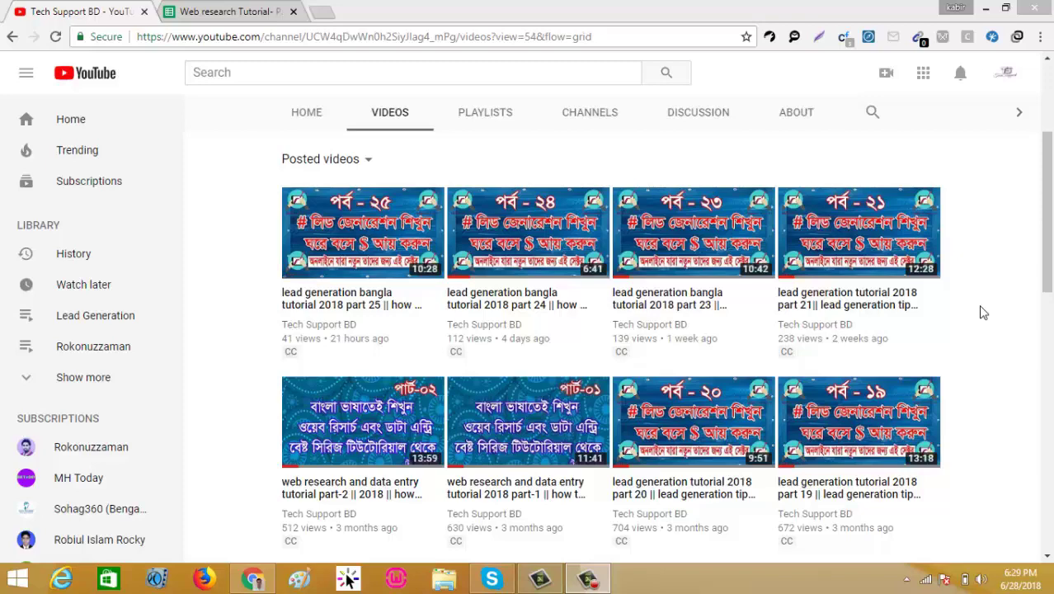
- Switch to the Web research Tutorial- Part-03 spreadsheet and review its column headings
{"action": "left_click", "coordinate": [237, 12]}
{"action": "left_click", "coordinate": [227, 295]}
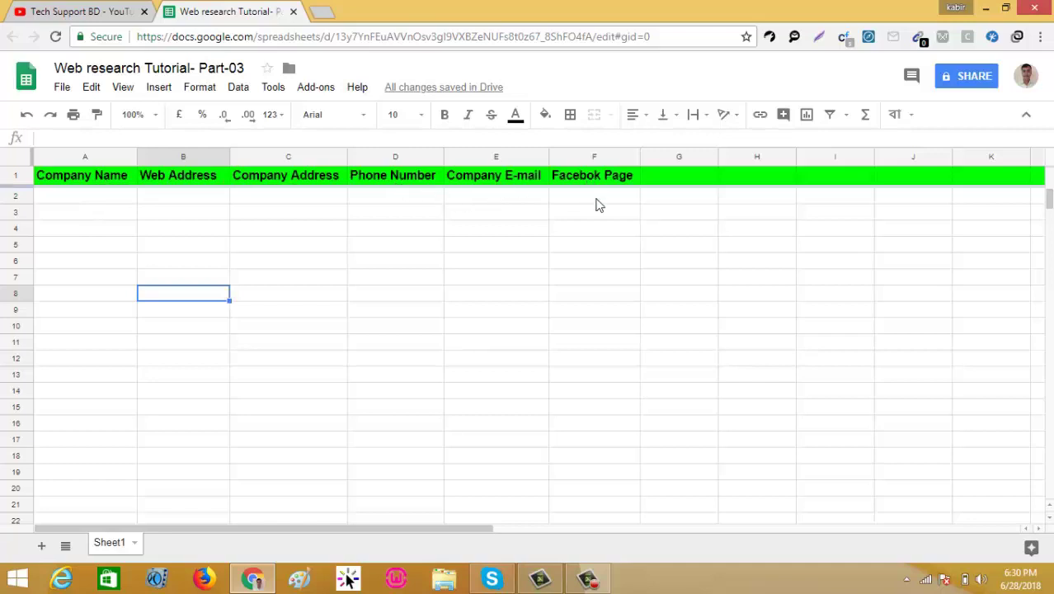
{"action": "left_click", "coordinate": [599, 223]}
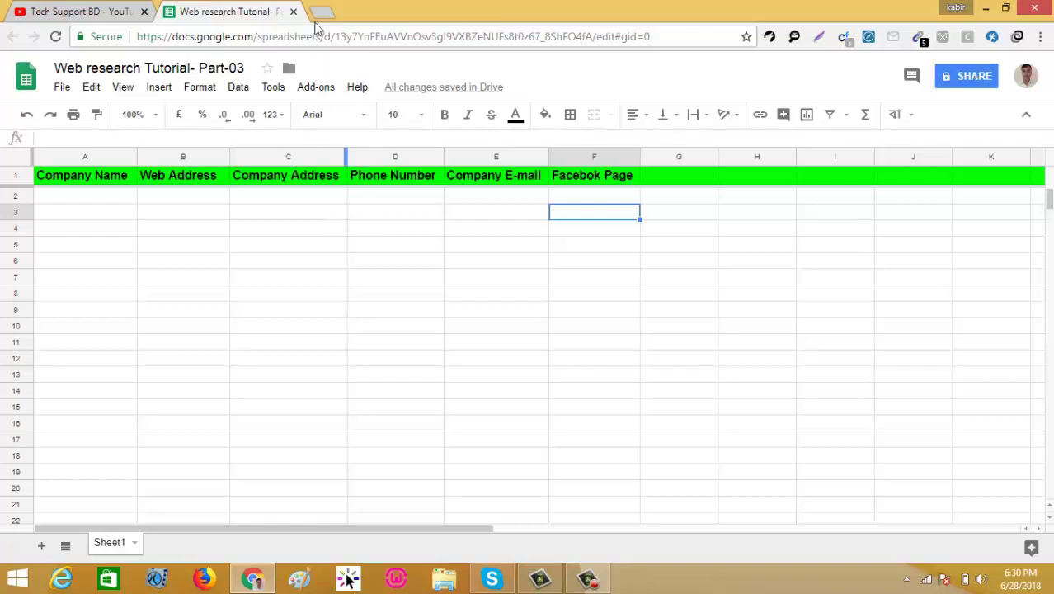
- Open google.com in a new browser tab
{"action": "left_click", "coordinate": [322, 11]}
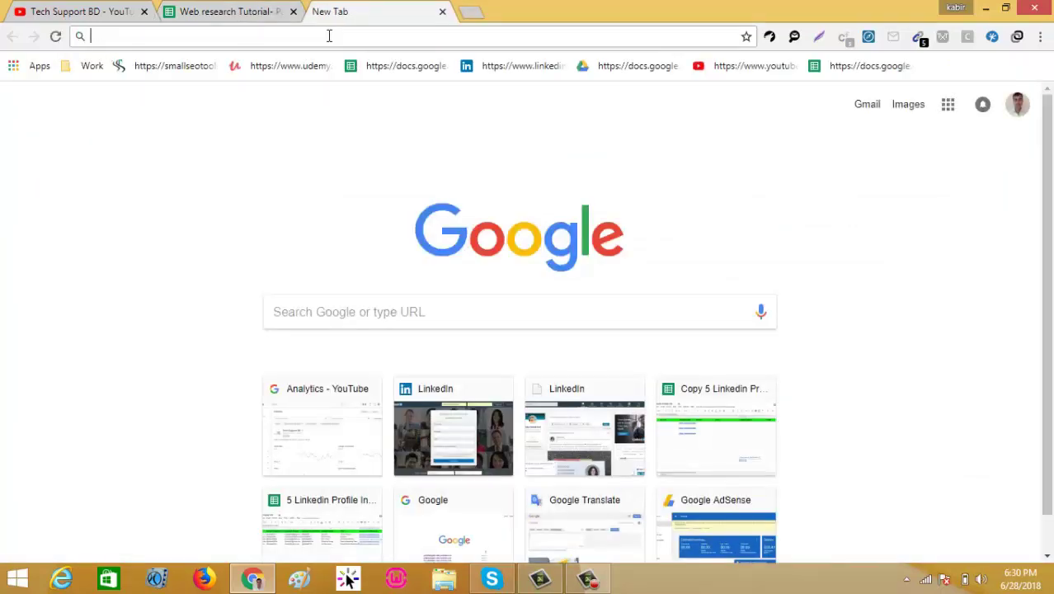
{"action": "type", "text": "goo\\"}
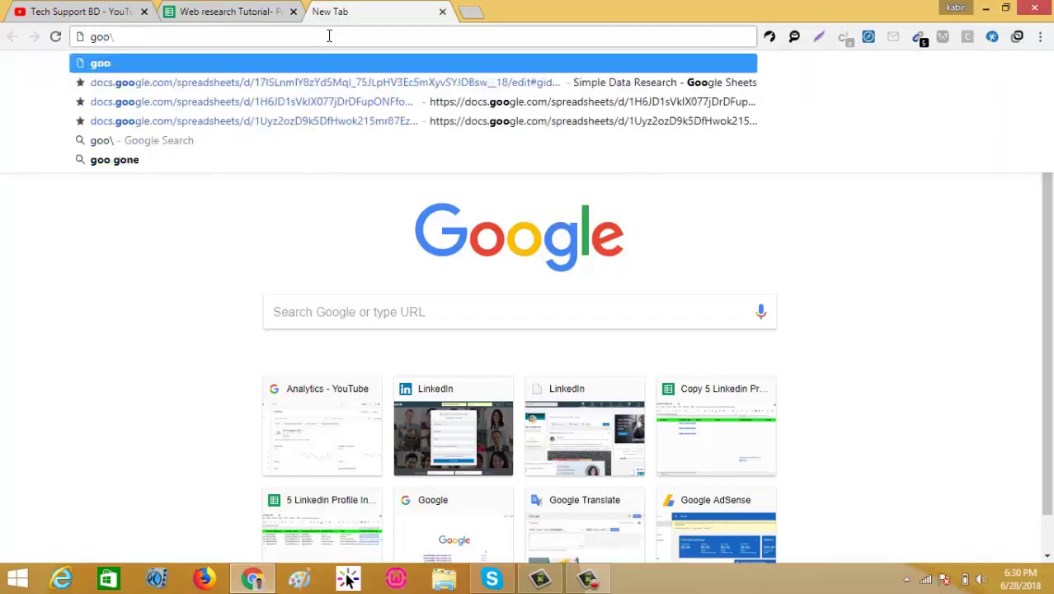
{"action": "key", "text": "BackSpace"}
{"action": "key", "text": "BackSpace"}
{"action": "key", "text": "BackSpace"}
{"action": "key", "text": "BackSpace"}
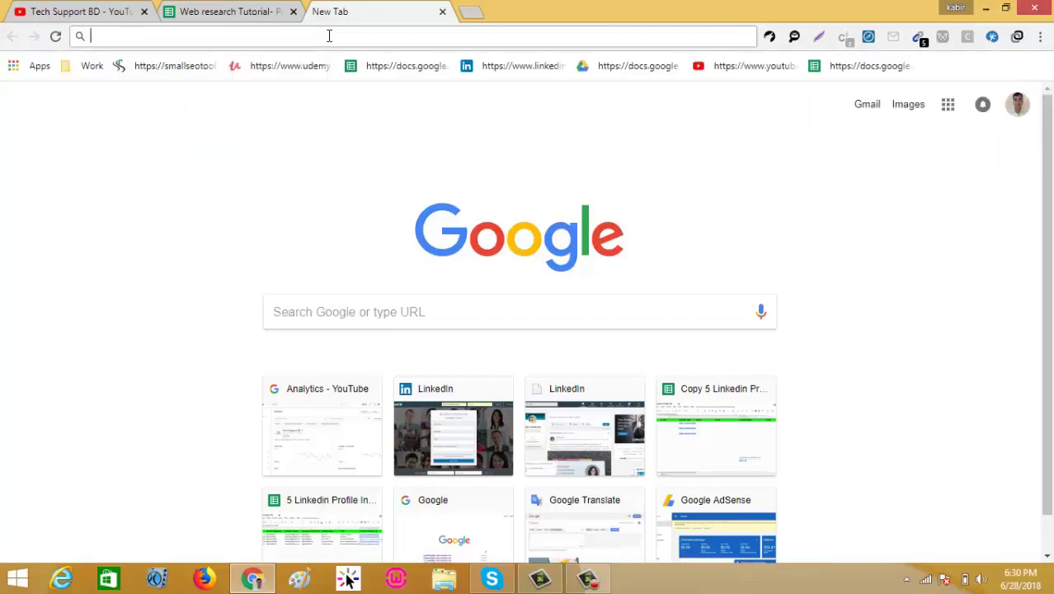
{"action": "type", "text": "google.com"}
{"action": "key", "text": "Return"}
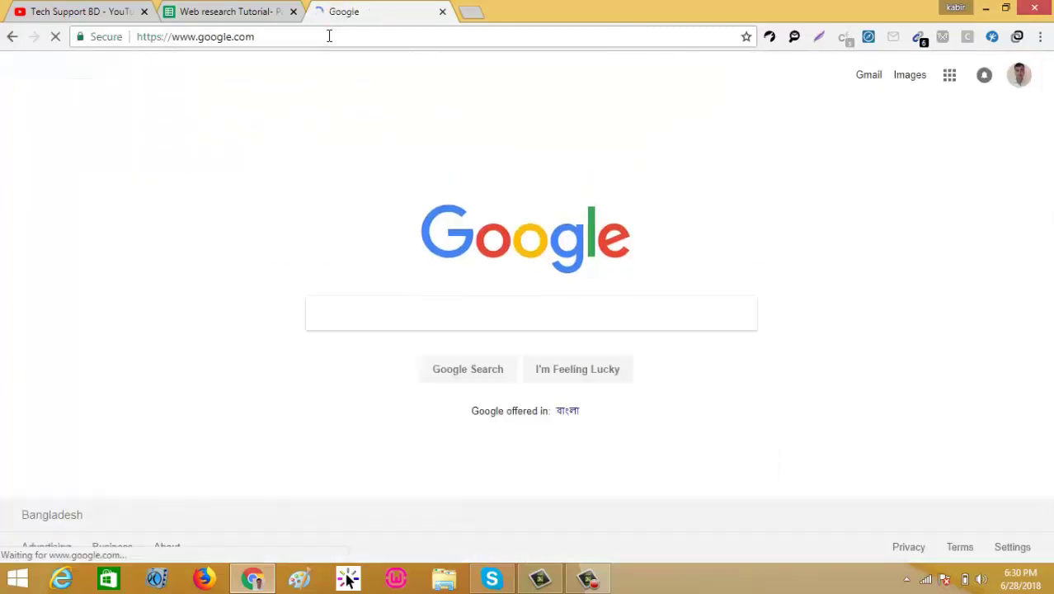
- Search Google for "yellow pages australia" and open the yellowpages.com.au business directory
{"action": "type", "text": "ye"}
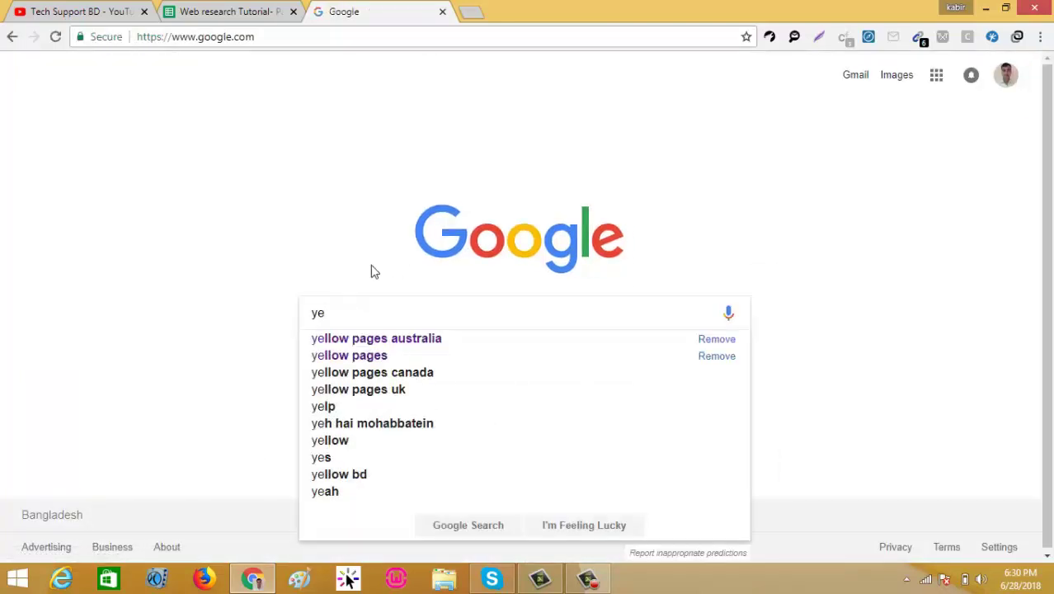
{"action": "key", "text": "Down"}
{"action": "key", "text": "Return"}
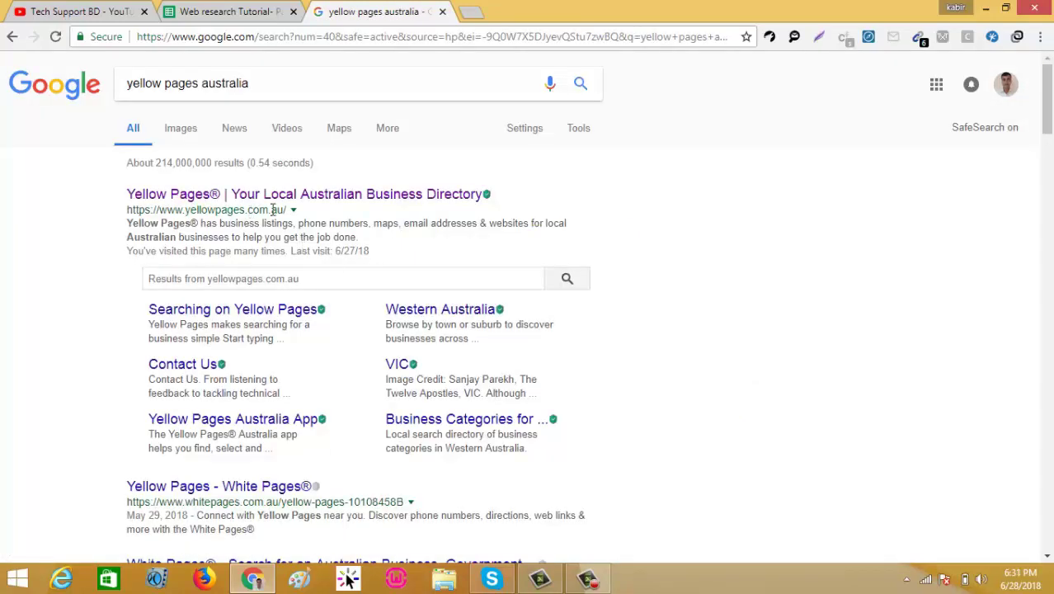
{"action": "left_click_drag", "start_coordinate": [284, 210], "coordinate": [184, 212]}
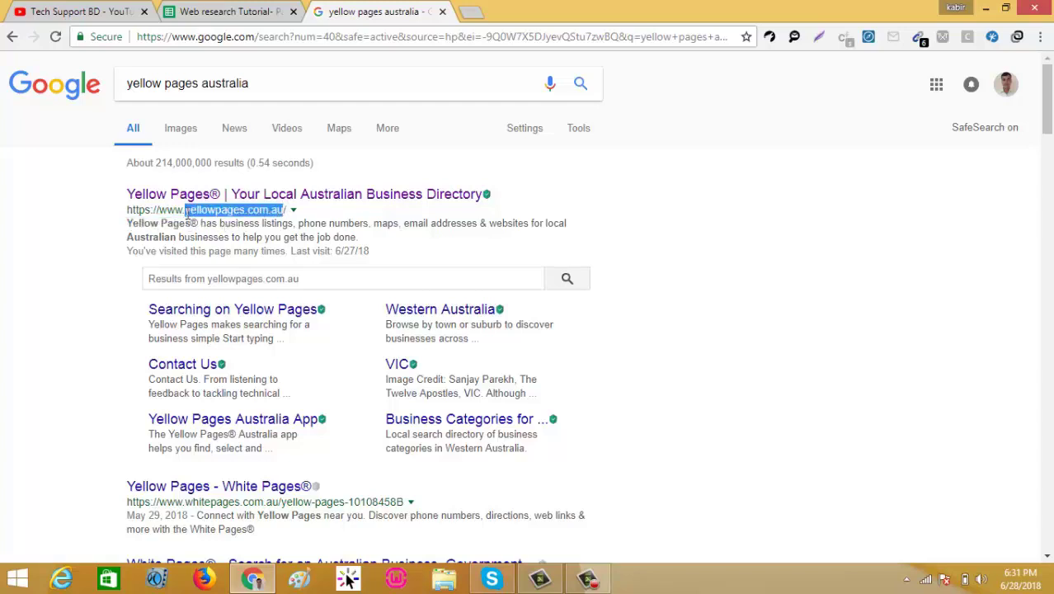
{"action": "left_click", "coordinate": [236, 196]}
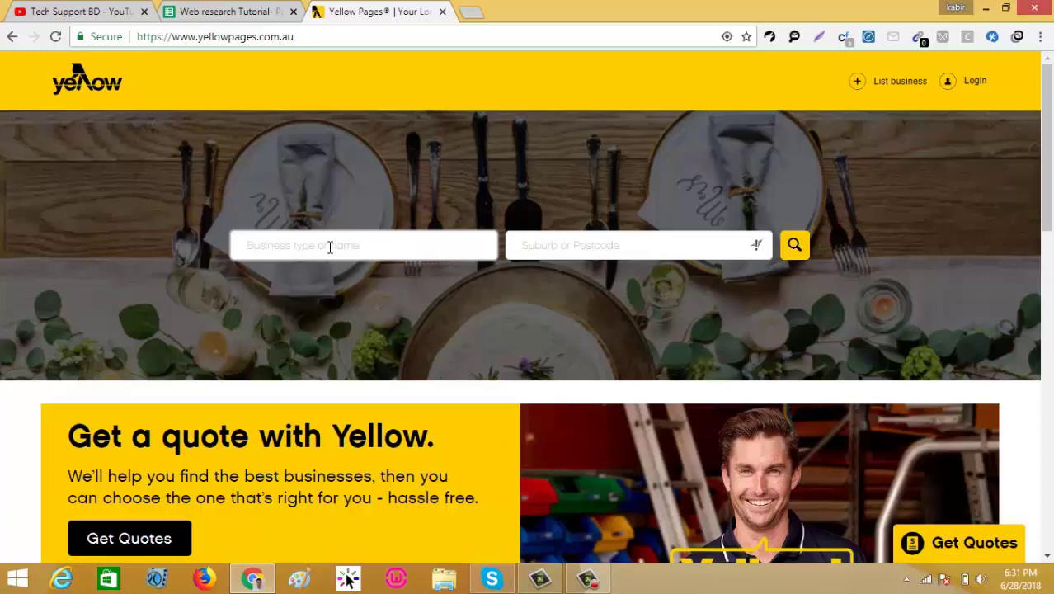
- Search the directory for "electrical services" in Victoria
{"action": "type", "text": "ele"}
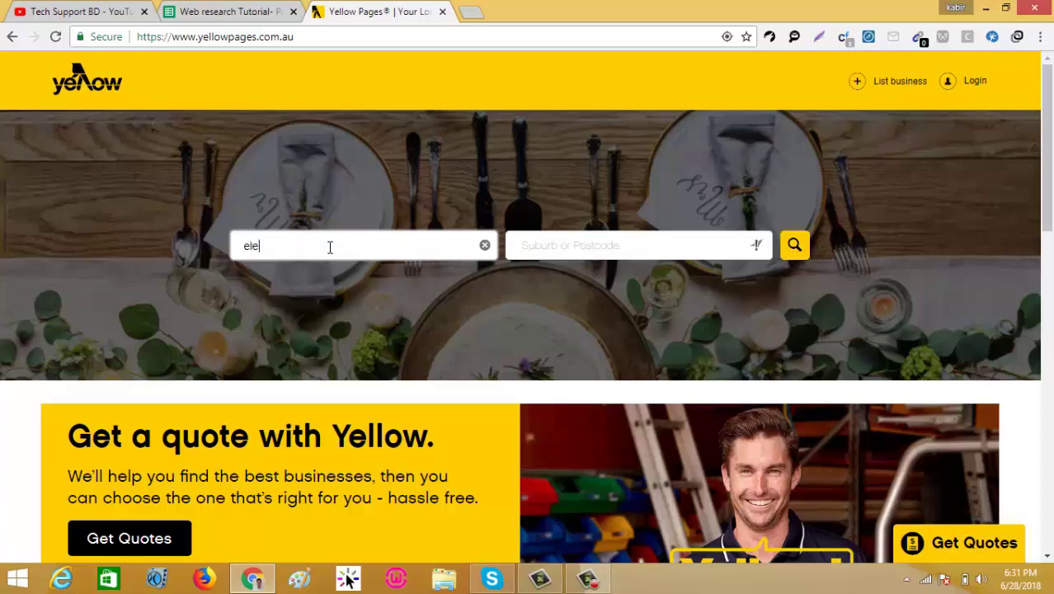
{"action": "type", "text": "ctri"}
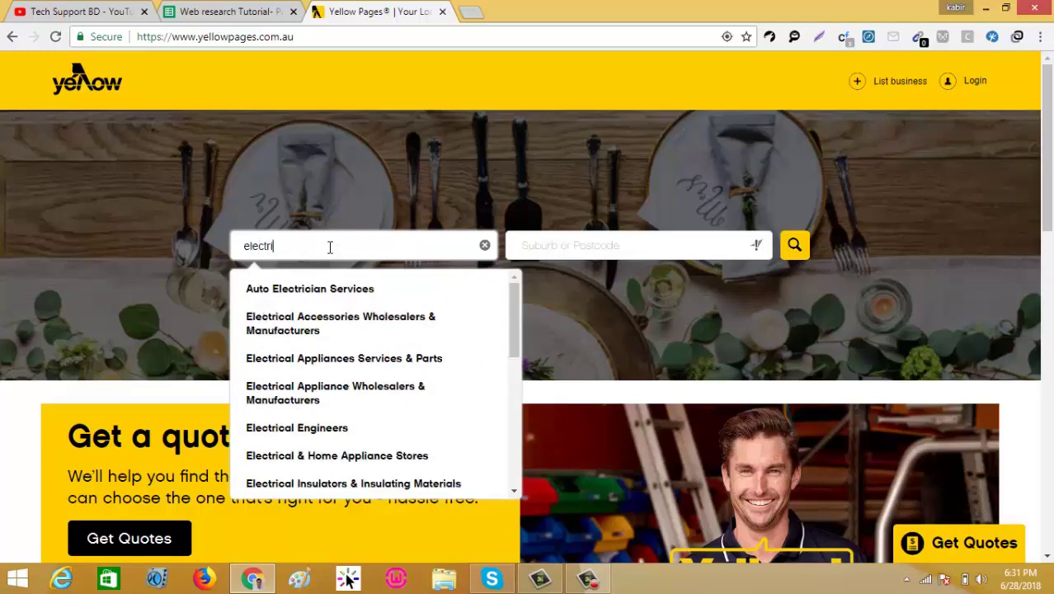
{"action": "type", "text": "cal service"}
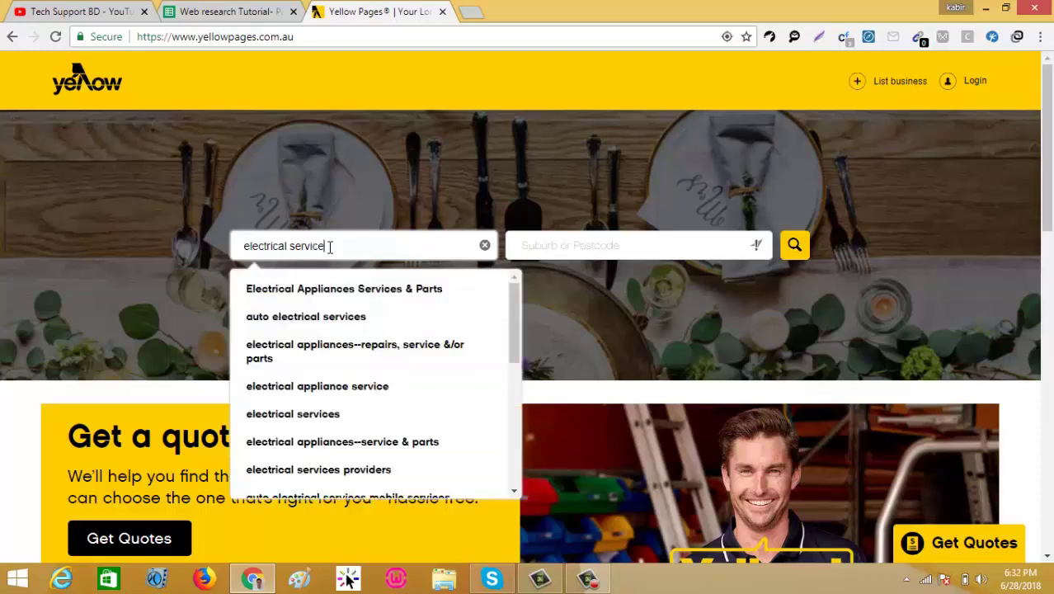
{"action": "left_click", "coordinate": [306, 414]}
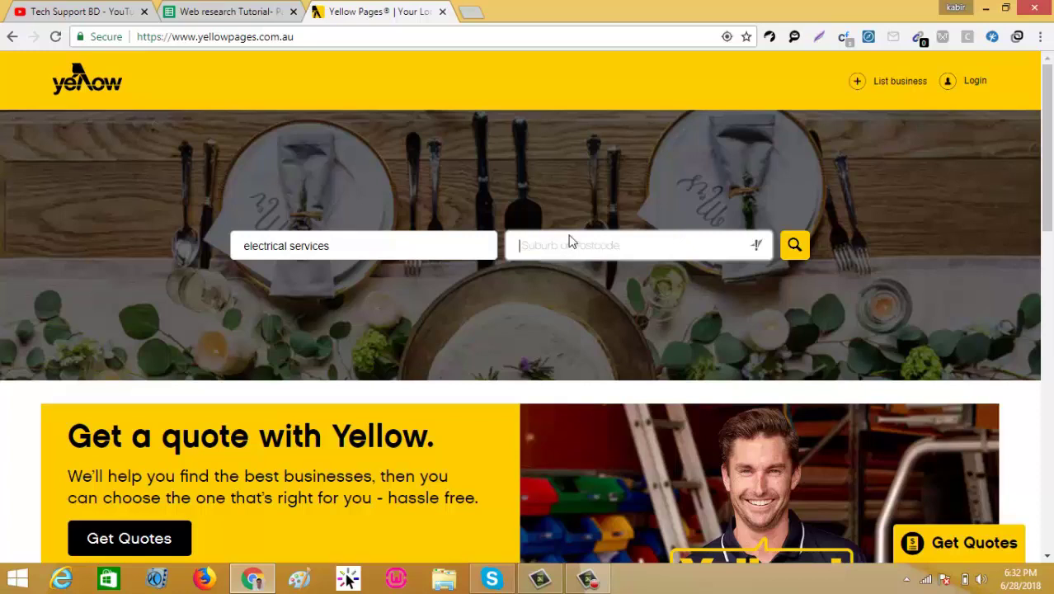
{"action": "type", "text": "vict"}
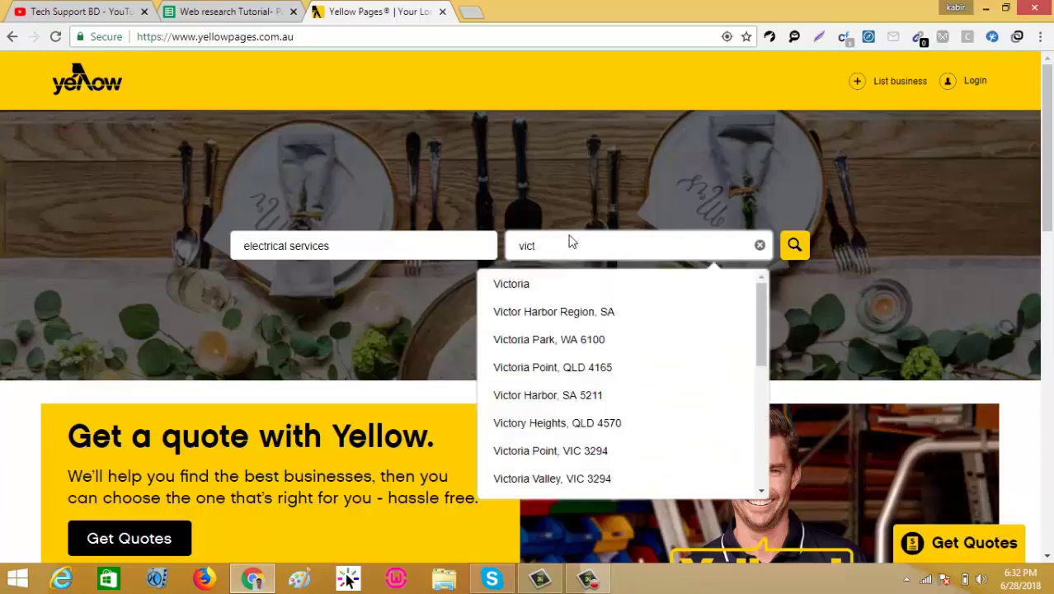
{"action": "left_click", "coordinate": [538, 283]}
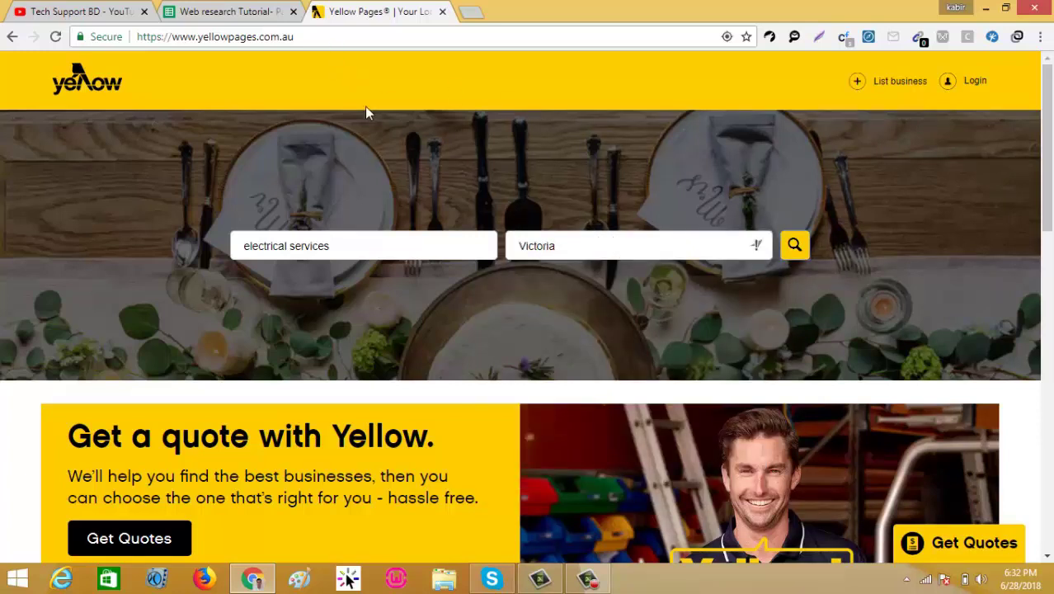
{"action": "left_click", "coordinate": [794, 246]}
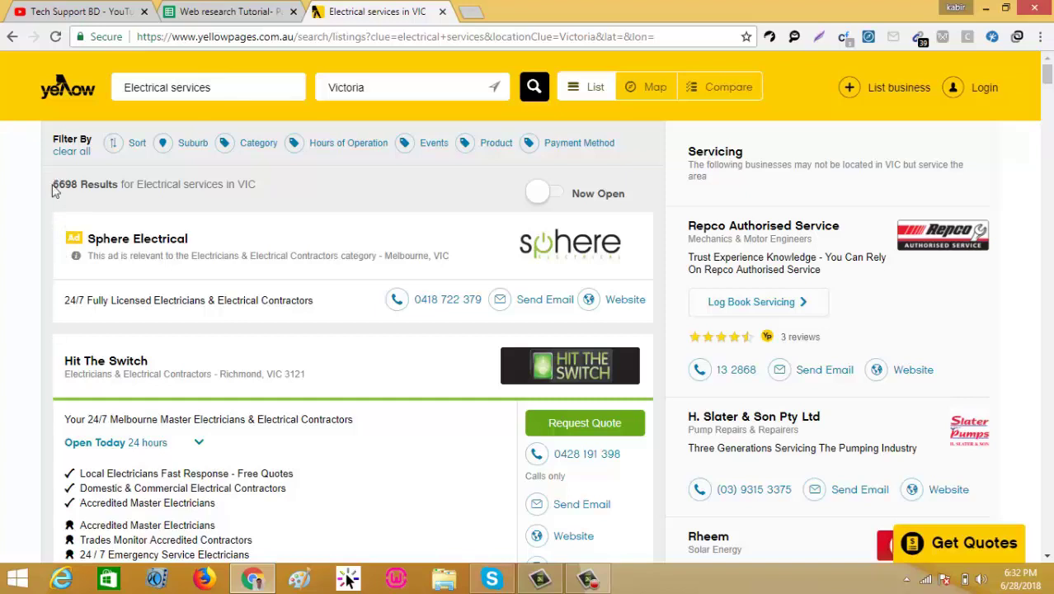
- Examine the total number of results and the page navigation at the end of the electrical services listings
{"action": "left_click_drag", "start_coordinate": [54, 190], "coordinate": [119, 189]}
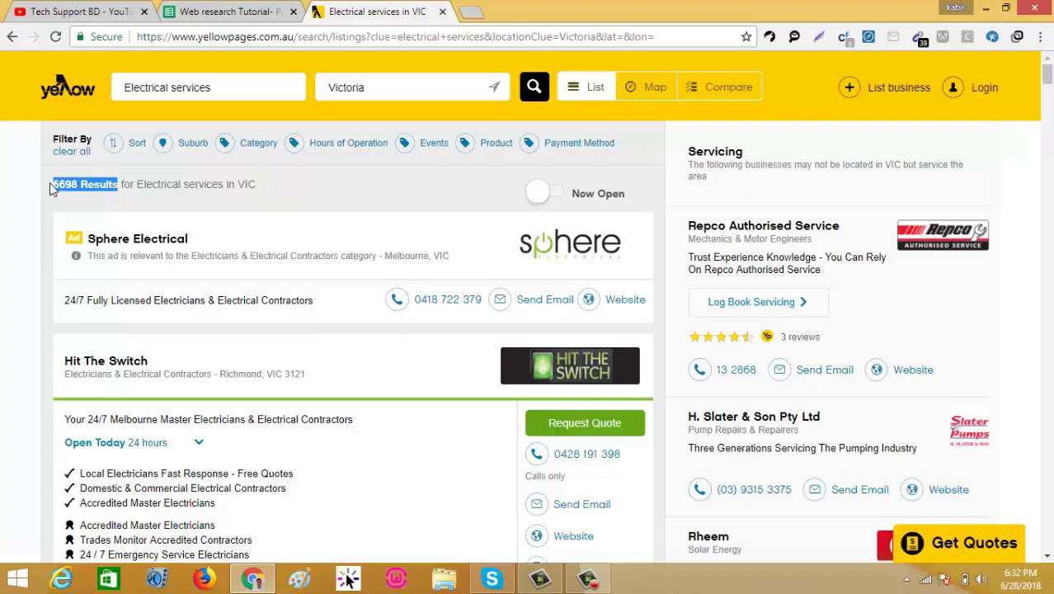
{"action": "left_click", "coordinate": [57, 189]}
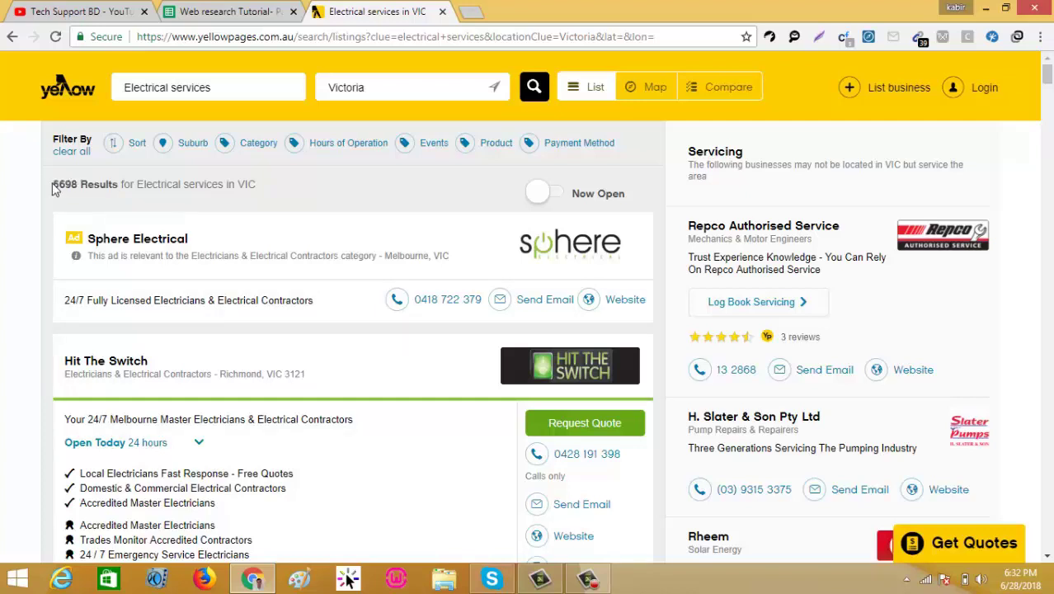
{"action": "left_click_drag", "start_coordinate": [64, 183], "coordinate": [79, 182]}
{"action": "left_click", "coordinate": [54, 180]}
{"action": "left_click_drag", "start_coordinate": [55, 183], "coordinate": [119, 187]}
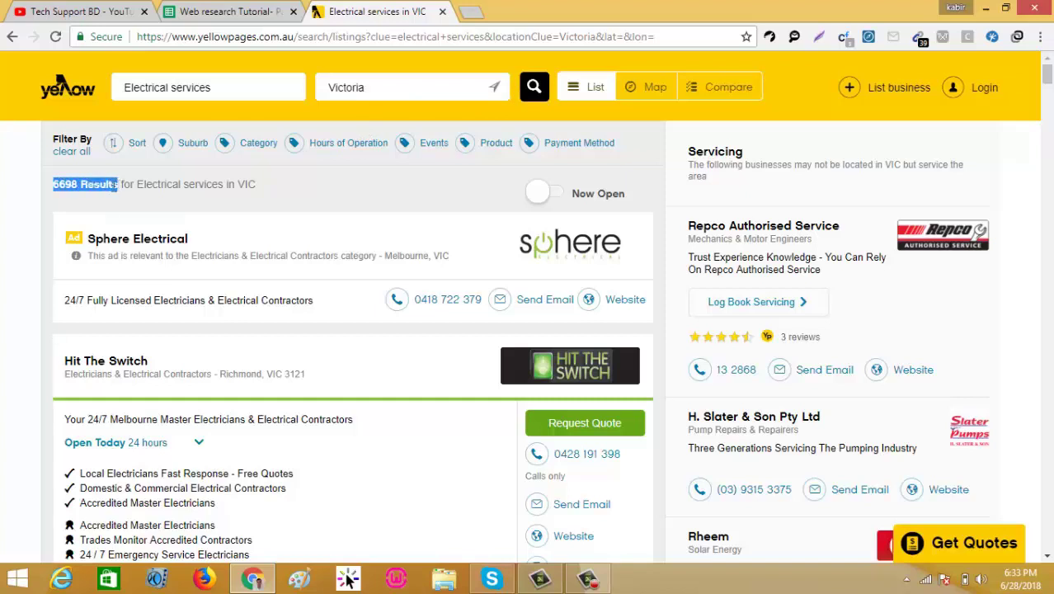
{"action": "left_click", "coordinate": [116, 185]}
{"action": "left_click_drag", "start_coordinate": [53, 184], "coordinate": [79, 184]}
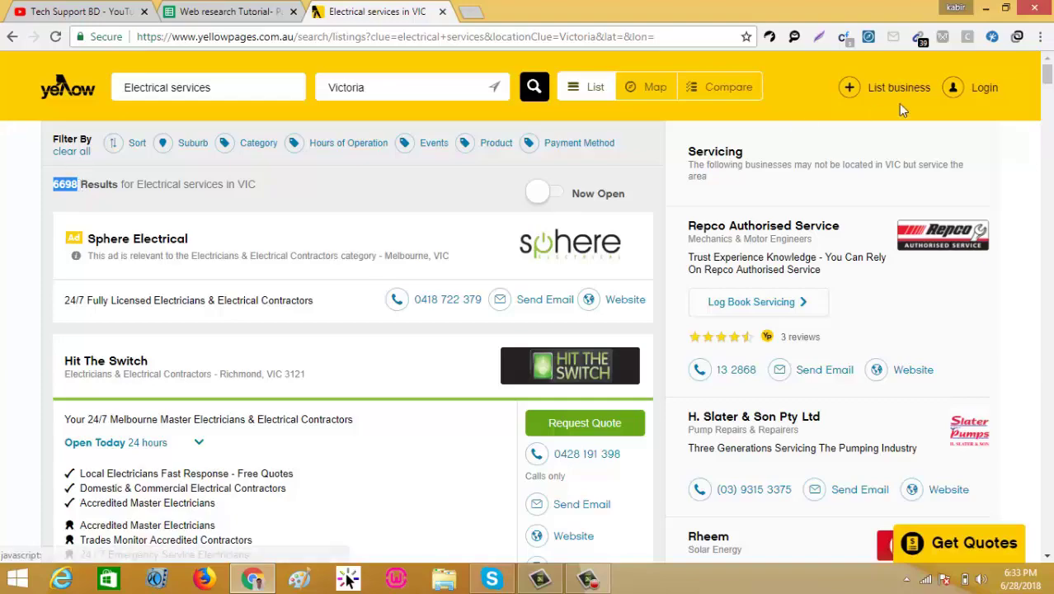
{"action": "scroll", "coordinate": [1052, 234], "scroll_direction": "down", "scroll_amount": 5}
{"action": "scroll", "coordinate": [1053, 234], "scroll_direction": "down", "scroll_amount": 20}
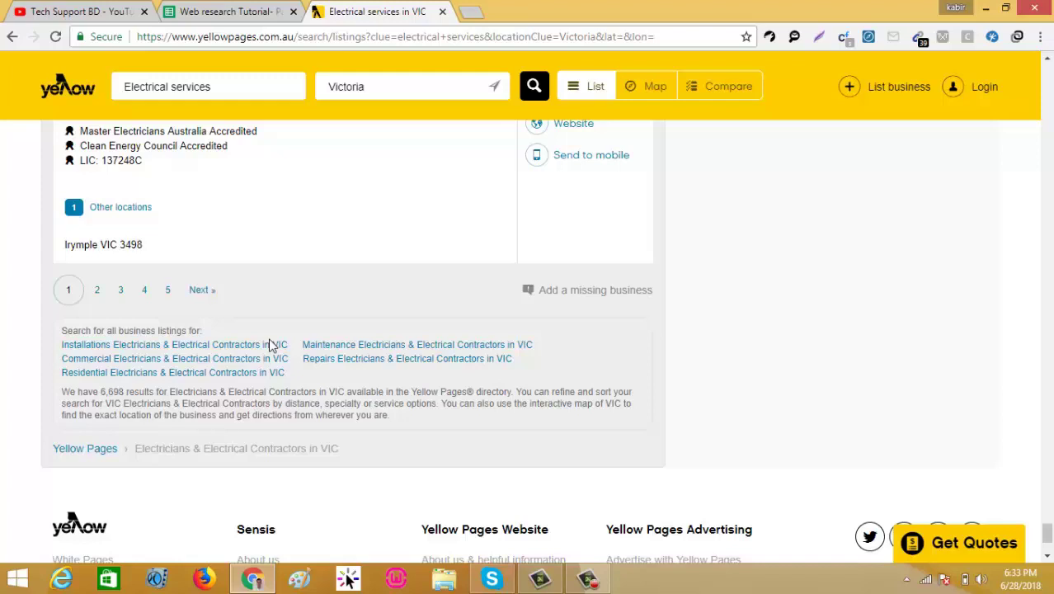
{"action": "left_click_drag", "start_coordinate": [1047, 535], "coordinate": [1049, 66]}
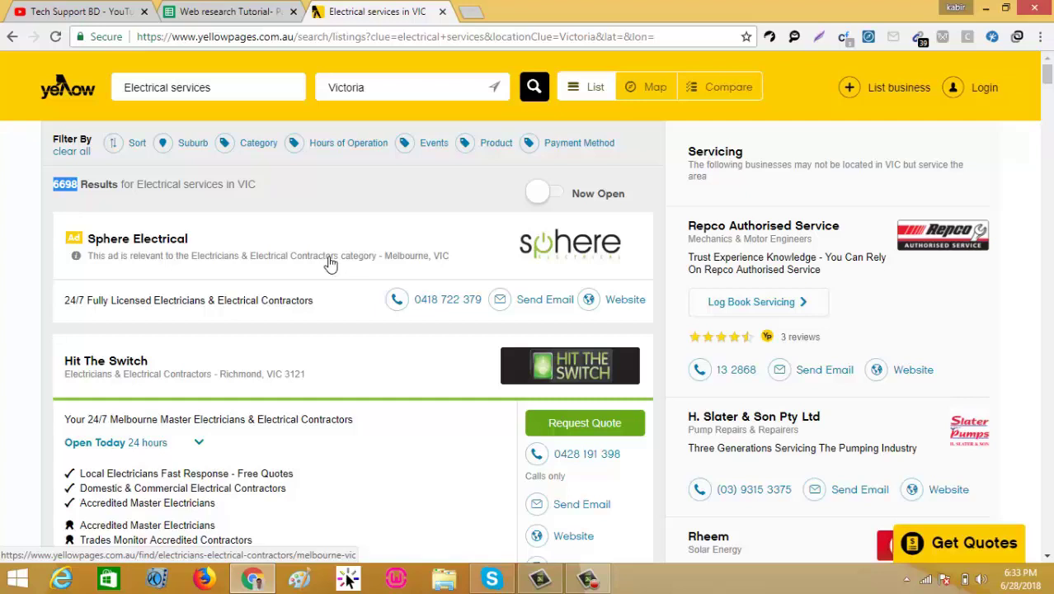
{"action": "left_click", "coordinate": [64, 181]}
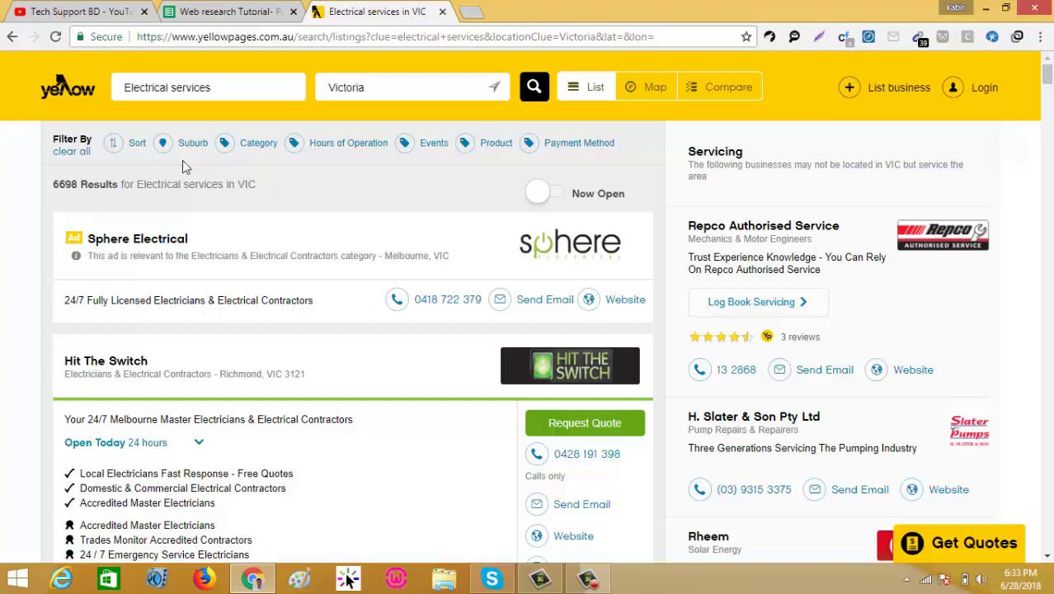
- Filter the listings by the category Electricians & Electrical Contractors and check the result count
{"action": "left_click", "coordinate": [255, 145]}
{"action": "scroll", "coordinate": [283, 245], "scroll_direction": "down", "scroll_amount": 3}
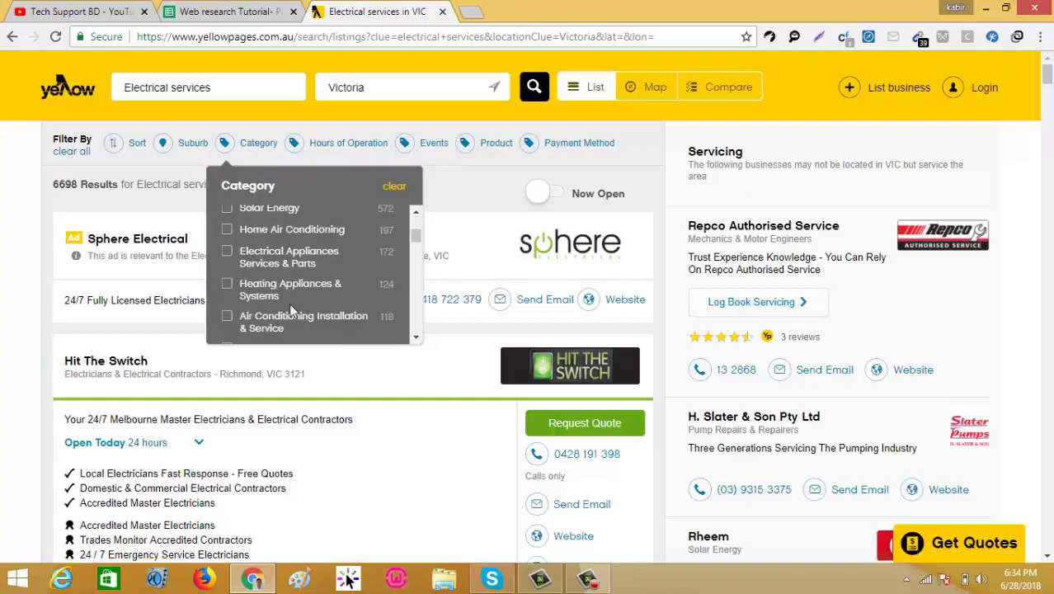
{"action": "scroll", "coordinate": [285, 266], "scroll_direction": "up", "scroll_amount": 3}
{"action": "scroll", "coordinate": [301, 293], "scroll_direction": "down", "scroll_amount": 3}
{"action": "scroll", "coordinate": [298, 284], "scroll_direction": "up", "scroll_amount": 3}
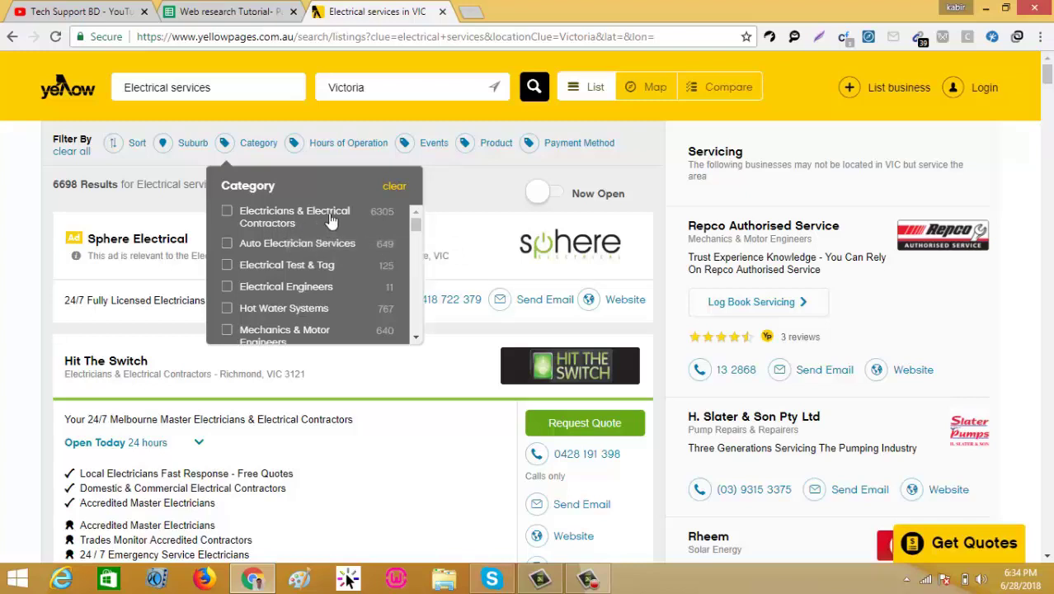
{"action": "left_click", "coordinate": [234, 214]}
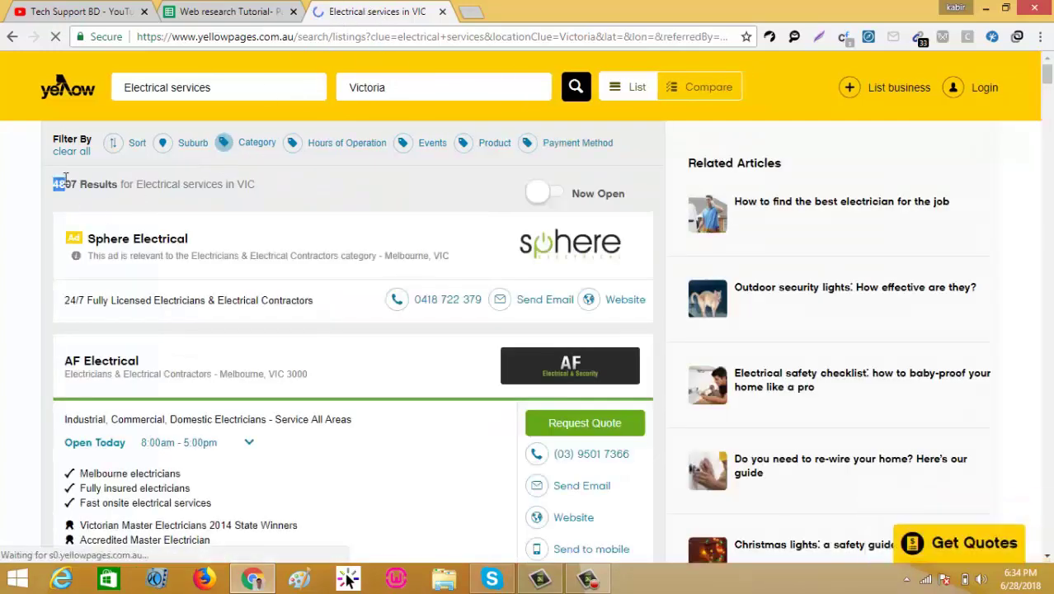
{"action": "left_click_drag", "start_coordinate": [54, 183], "coordinate": [84, 181]}
{"action": "left_click", "coordinate": [221, 177]}
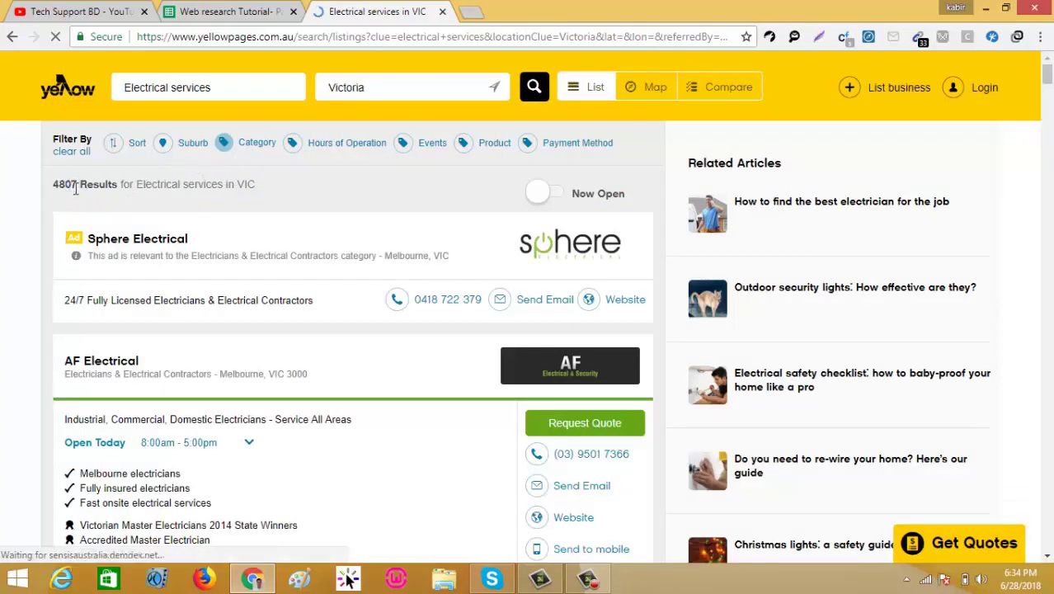
{"action": "left_click_drag", "start_coordinate": [78, 184], "coordinate": [53, 184]}
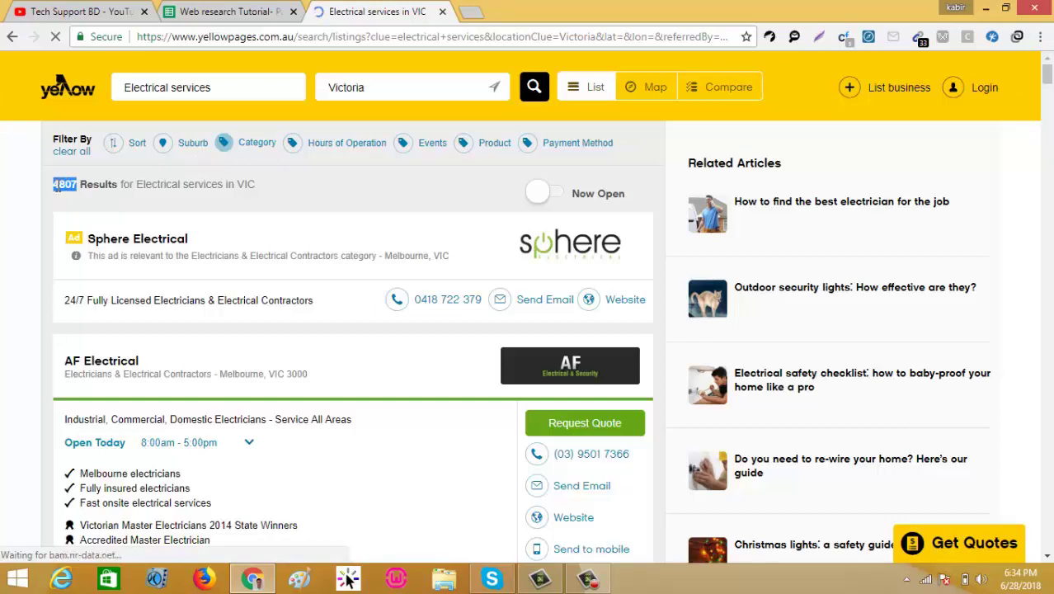
- Filter the listings by the suburbs Mildura, Mornington, Ballarat, Berwick, Brunswick, Pakenham and Croydon
{"action": "left_click", "coordinate": [189, 154]}
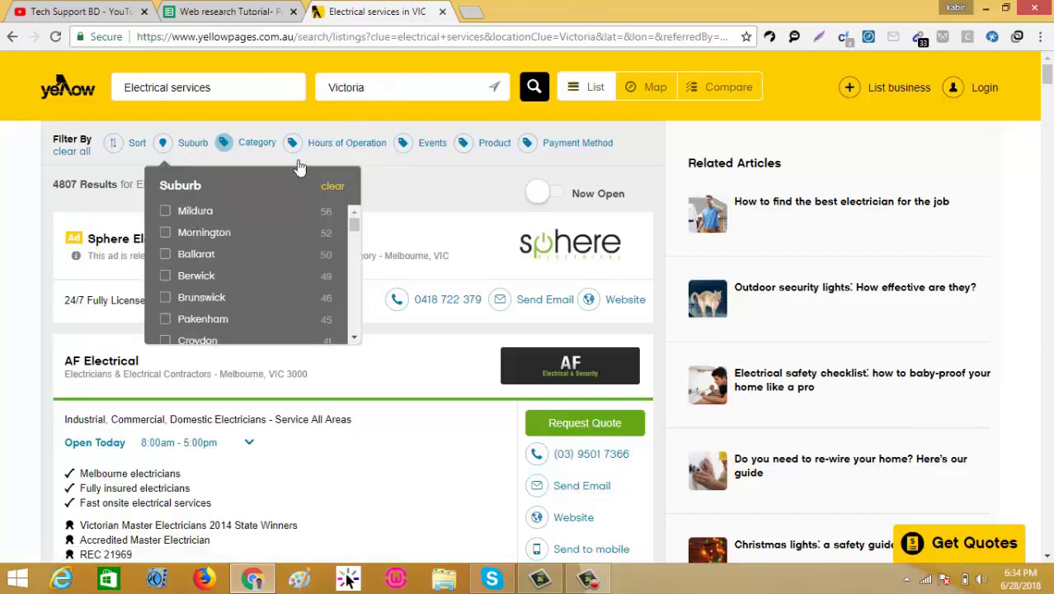
{"action": "scroll", "coordinate": [216, 248], "scroll_direction": "down", "scroll_amount": 2}
{"action": "scroll", "coordinate": [207, 313], "scroll_direction": "down", "scroll_amount": 1}
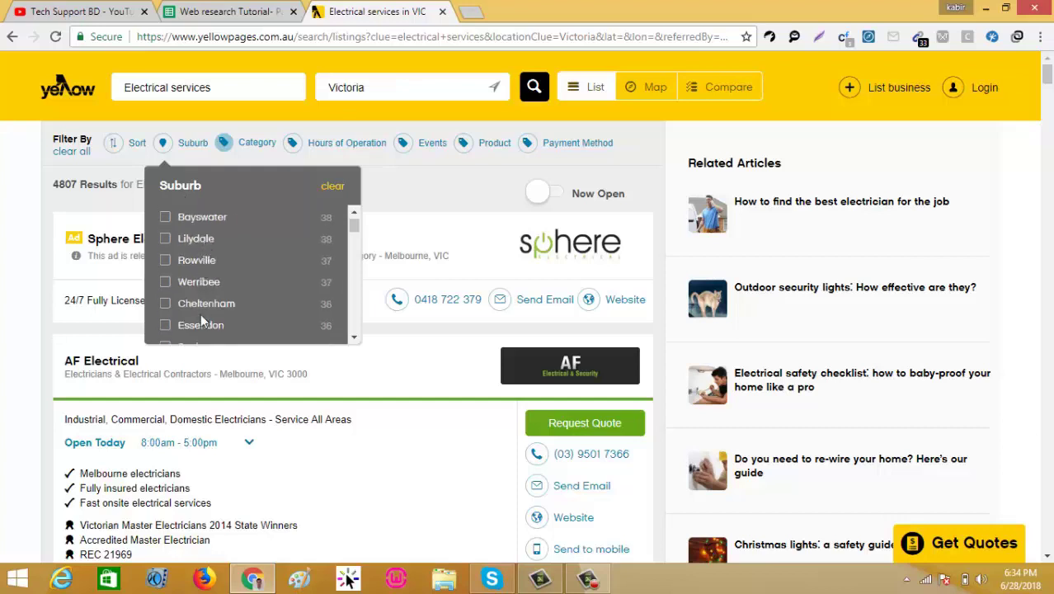
{"action": "scroll", "coordinate": [207, 292], "scroll_direction": "up", "scroll_amount": 4}
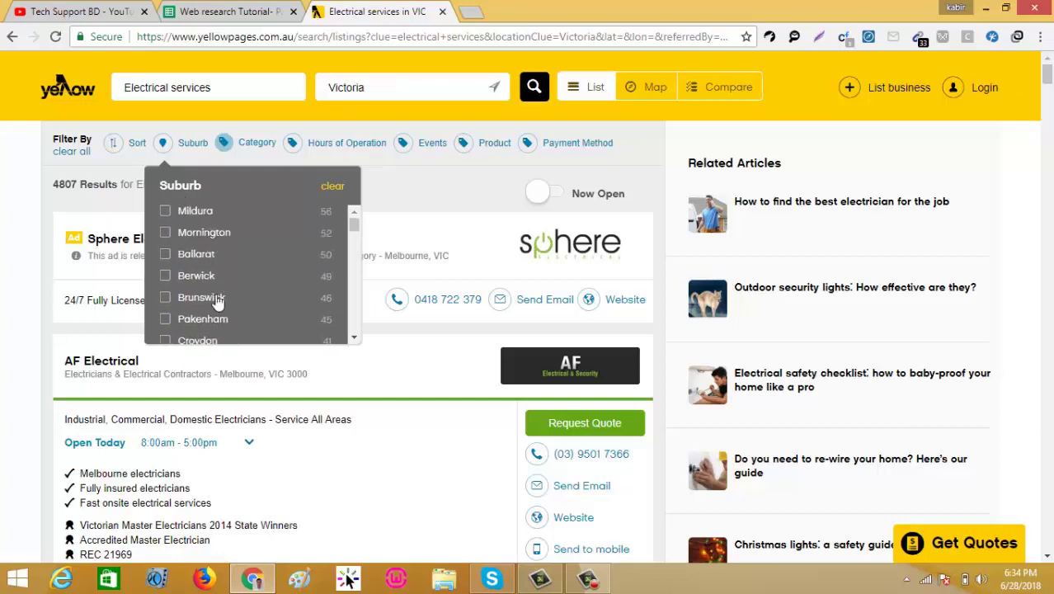
{"action": "left_click", "coordinate": [165, 212]}
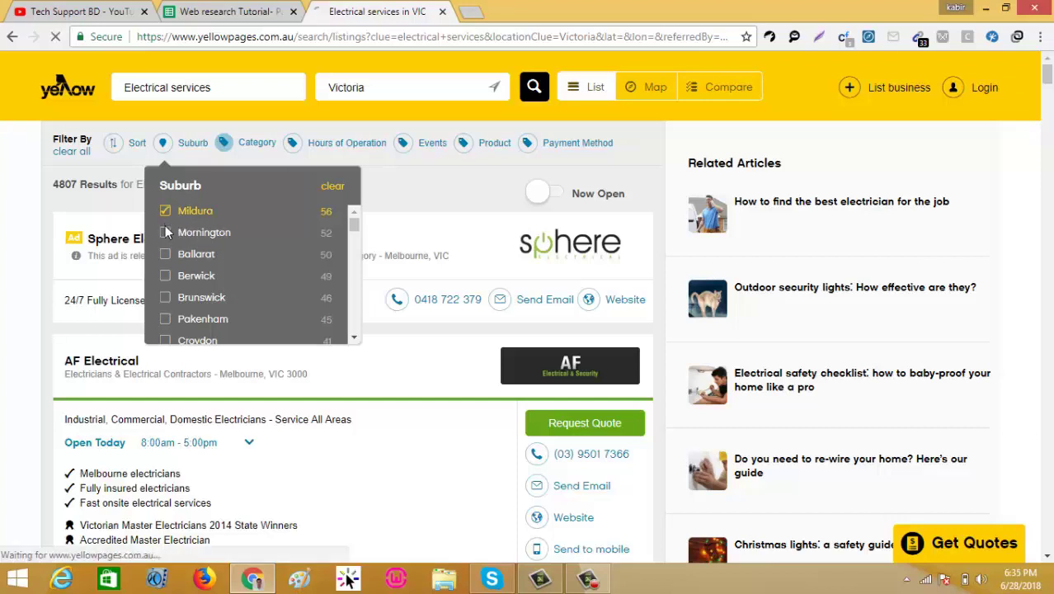
{"action": "left_click", "coordinate": [165, 232]}
{"action": "left_click", "coordinate": [165, 254]}
{"action": "left_click", "coordinate": [165, 275]}
{"action": "left_click", "coordinate": [165, 298]}
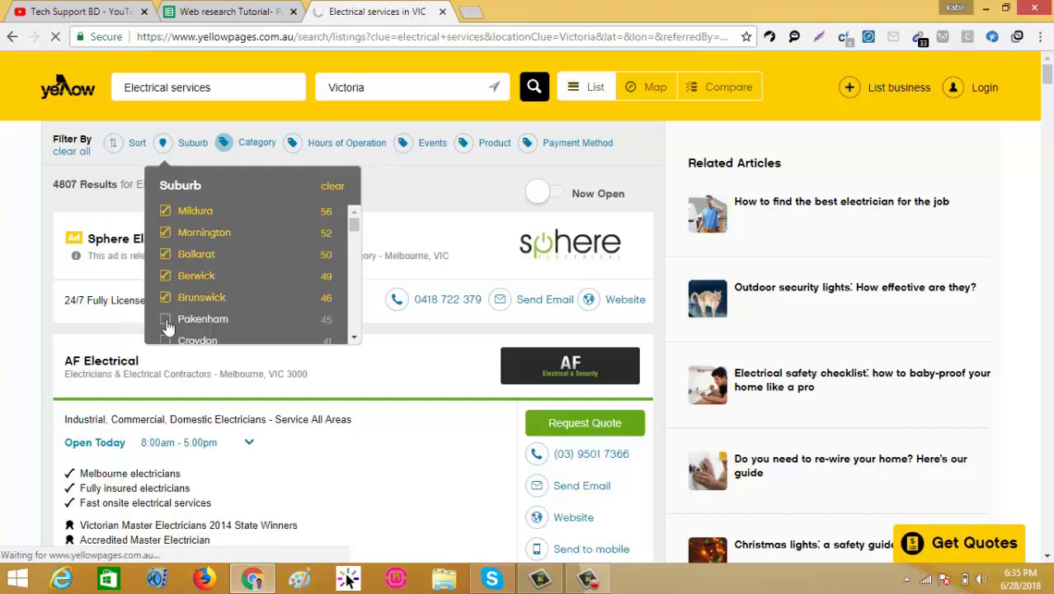
{"action": "left_click", "coordinate": [164, 319]}
{"action": "left_click", "coordinate": [165, 340]}
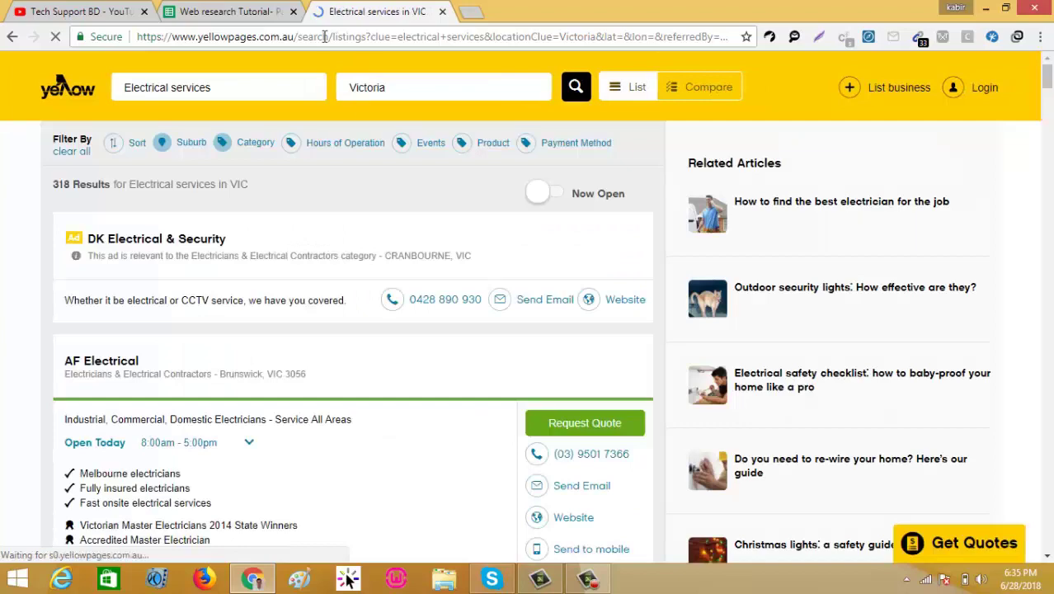
- Check the filtered result count and review which suburbs are selected in the Suburb filter
{"action": "left_click_drag", "start_coordinate": [53, 185], "coordinate": [71, 185]}
{"action": "scroll", "coordinate": [76, 191], "scroll_direction": "down", "scroll_amount": 6}
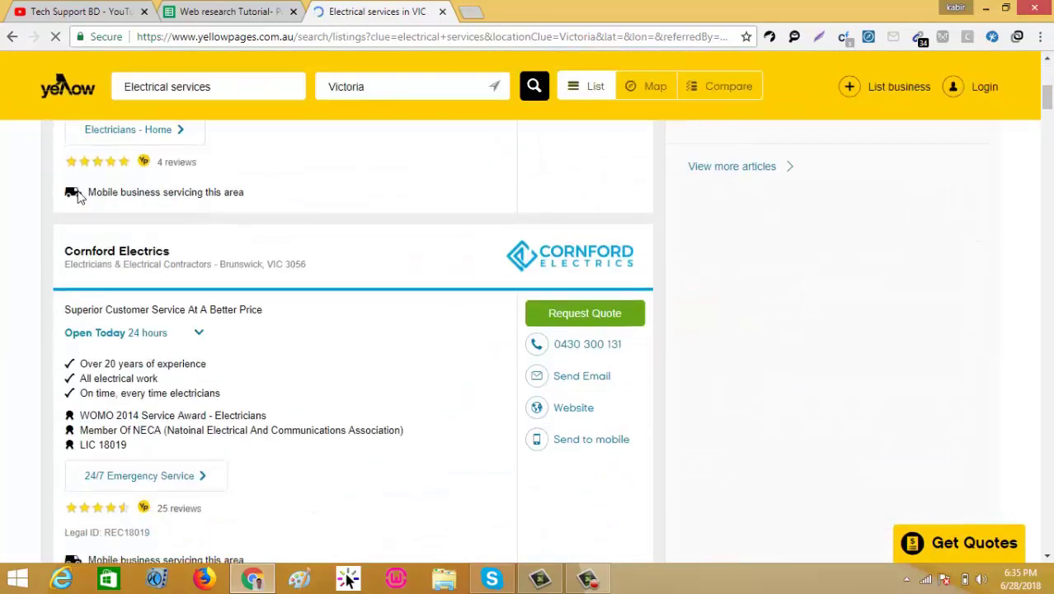
{"action": "scroll", "coordinate": [76, 191], "scroll_direction": "up", "scroll_amount": 6}
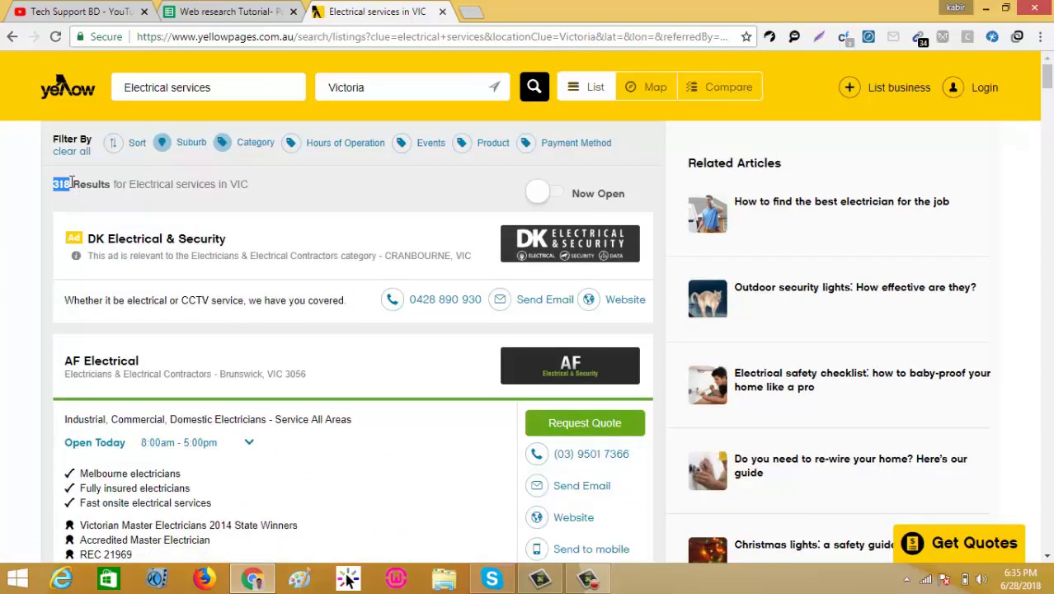
{"action": "left_click", "coordinate": [191, 142]}
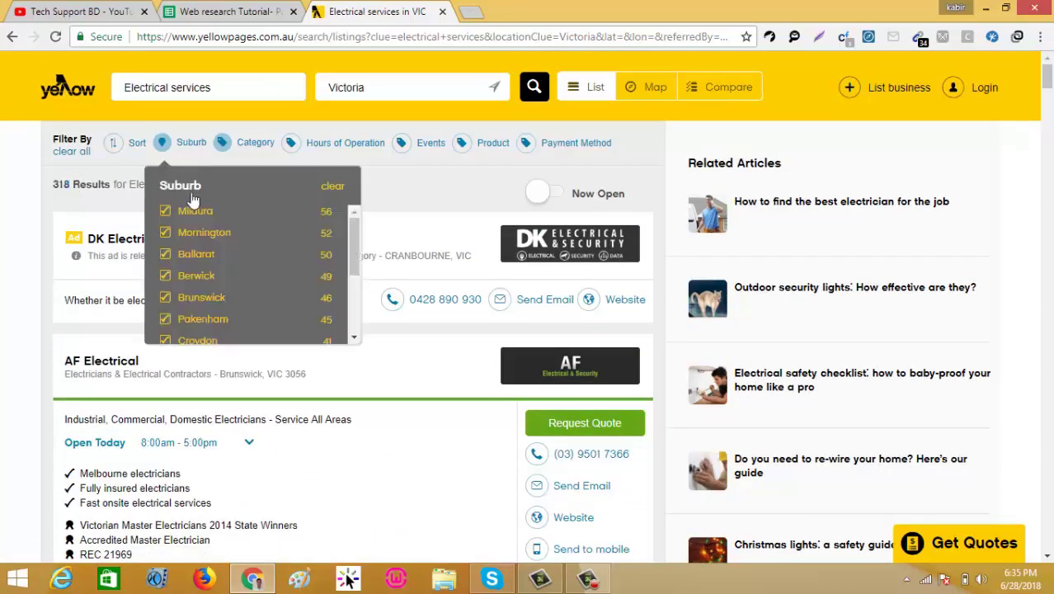
{"action": "scroll", "coordinate": [234, 268], "scroll_direction": "down", "scroll_amount": 4}
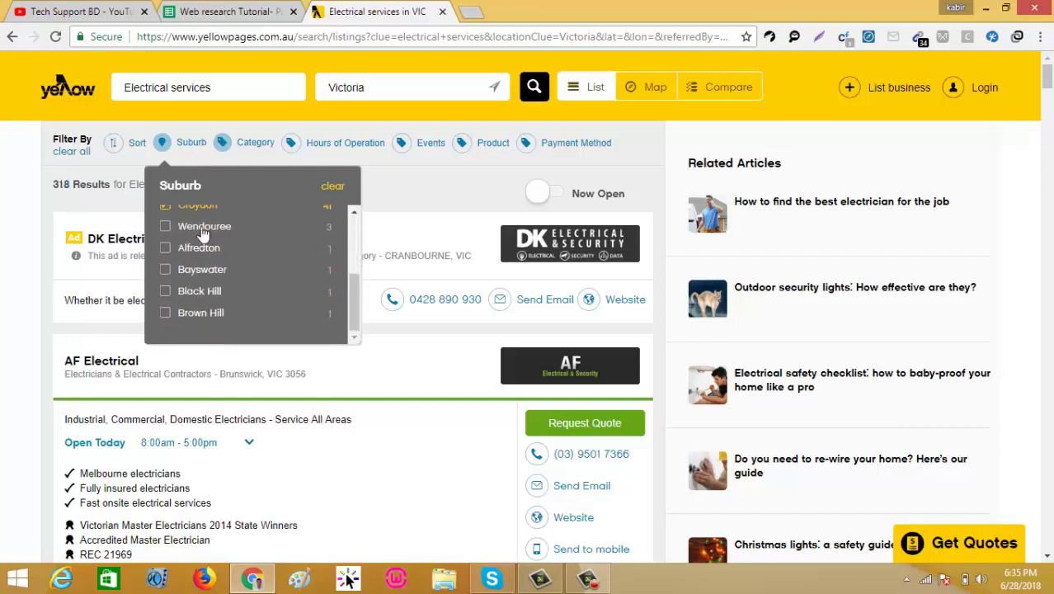
{"action": "scroll", "coordinate": [216, 280], "scroll_direction": "up", "scroll_amount": 2}
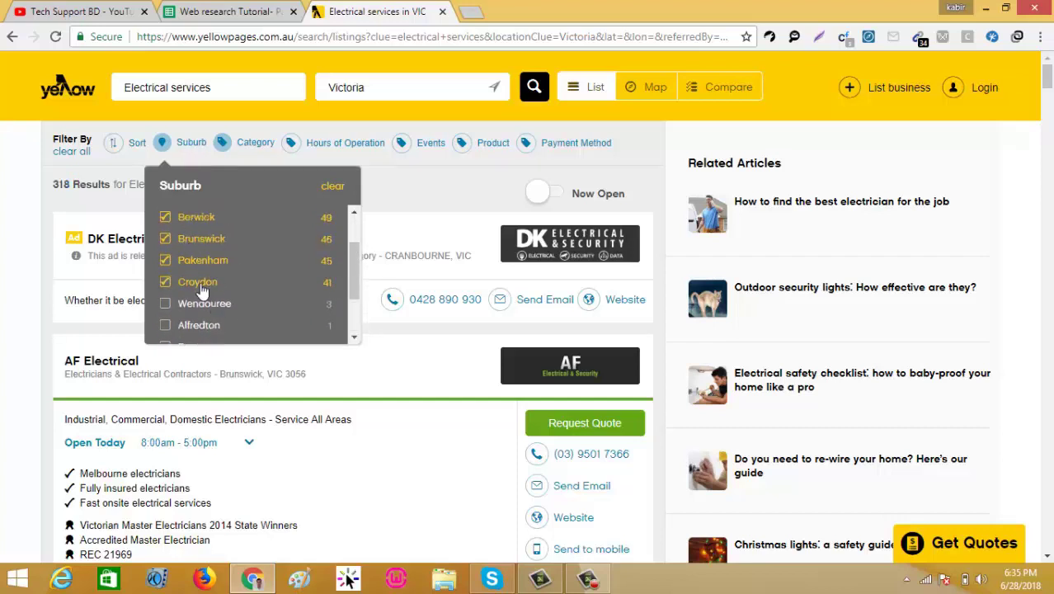
{"action": "scroll", "coordinate": [201, 289], "scroll_direction": "down", "scroll_amount": 2}
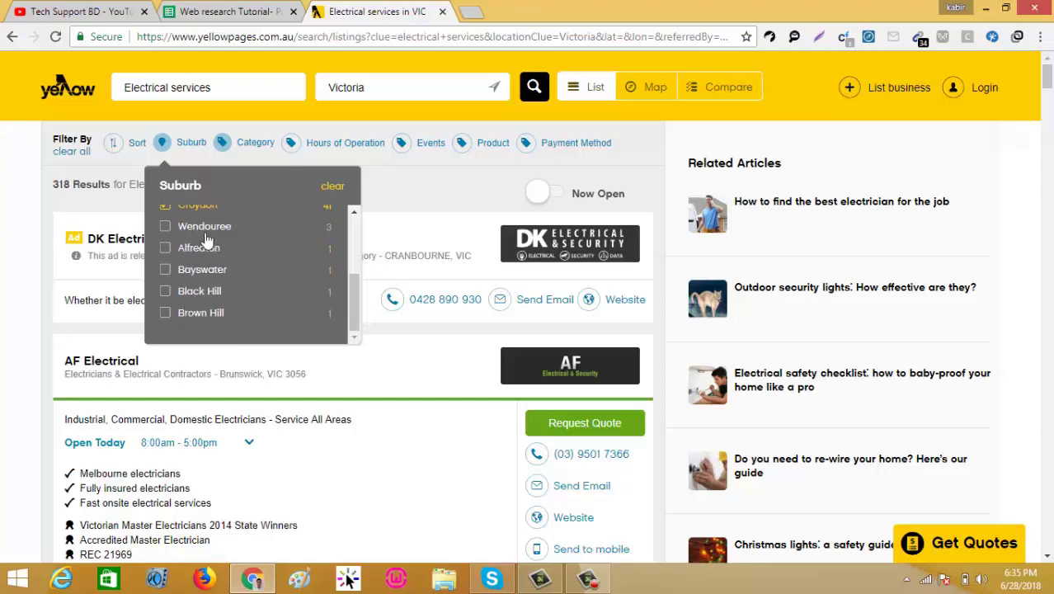
{"action": "scroll", "coordinate": [194, 284], "scroll_direction": "down", "scroll_amount": 1}
{"action": "scroll", "coordinate": [238, 238], "scroll_direction": "up", "scroll_amount": 4}
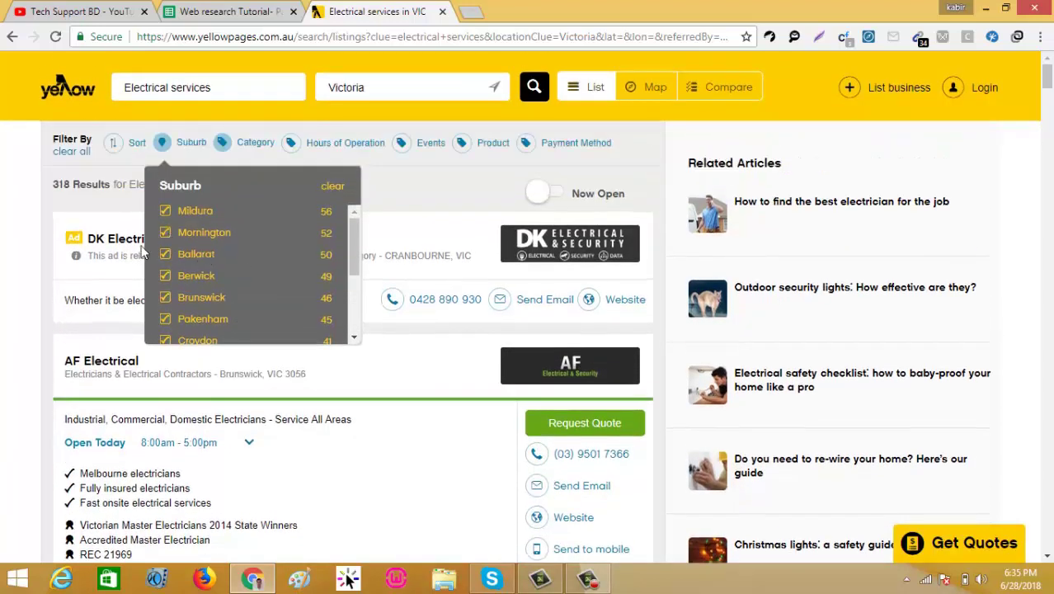
{"action": "left_click", "coordinate": [50, 213]}
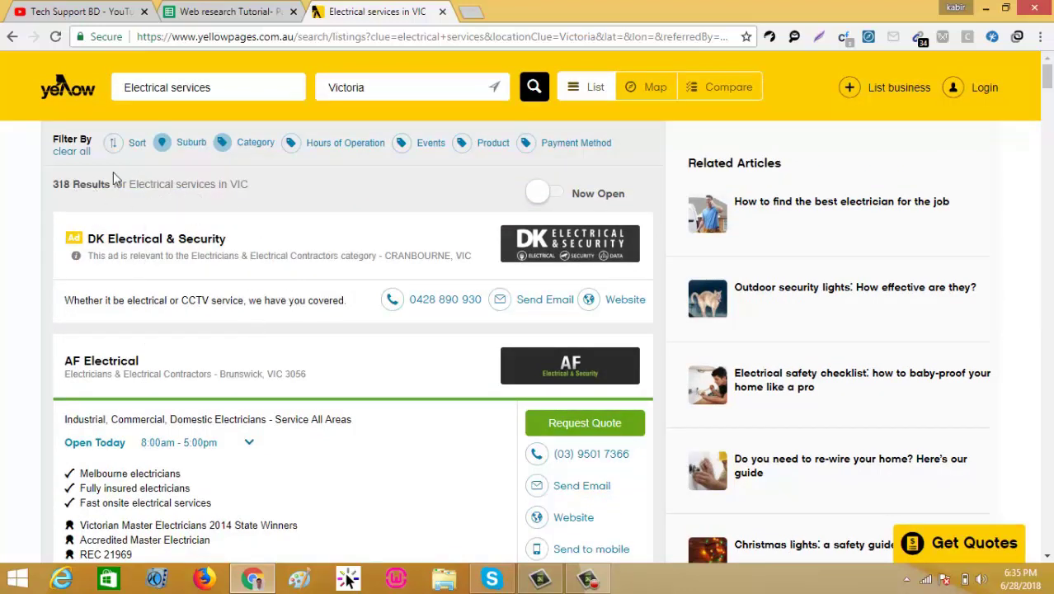
- Open the AF Electrical listing from the filtered results in a new browser tab
{"action": "scroll", "coordinate": [163, 387], "scroll_direction": "down", "scroll_amount": 2}
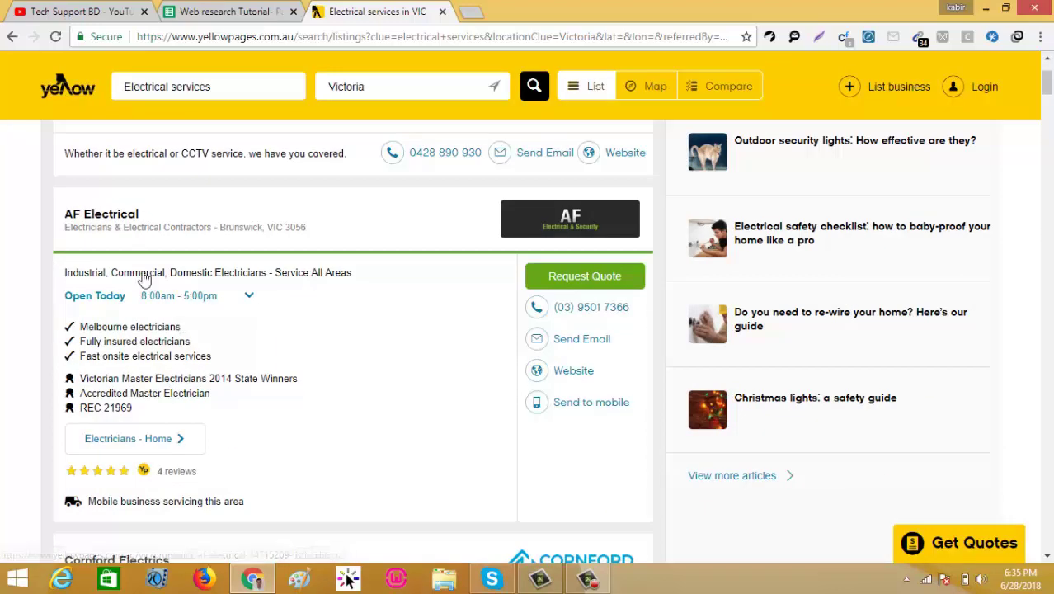
{"action": "scroll", "coordinate": [123, 243], "scroll_direction": "up", "scroll_amount": 2}
{"action": "scroll", "coordinate": [136, 239], "scroll_direction": "down", "scroll_amount": 3}
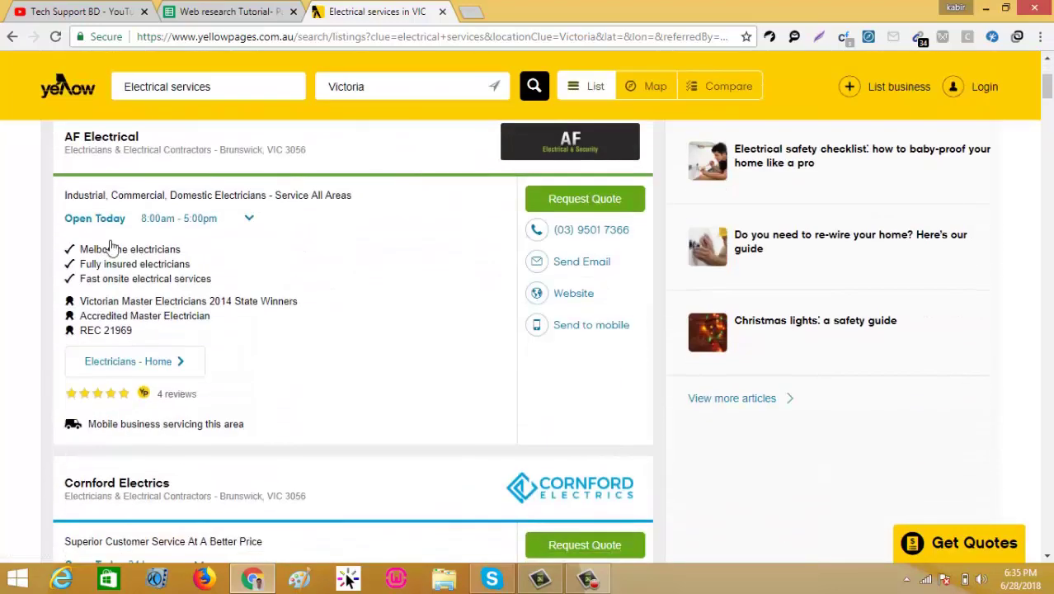
{"action": "scroll", "coordinate": [148, 227], "scroll_direction": "up", "scroll_amount": 2}
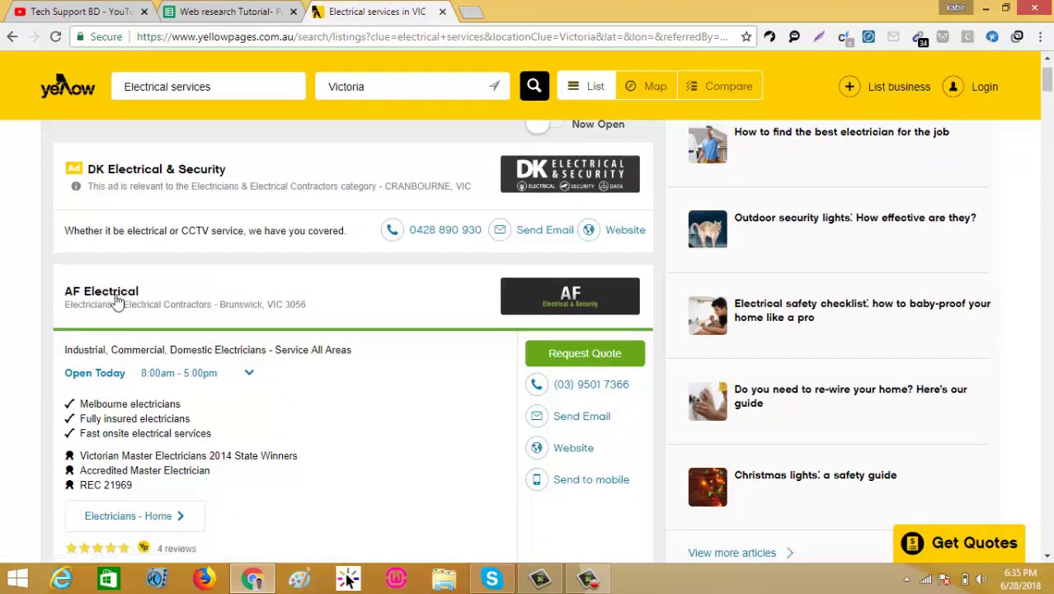
{"action": "left_click", "coordinate": [101, 293]}
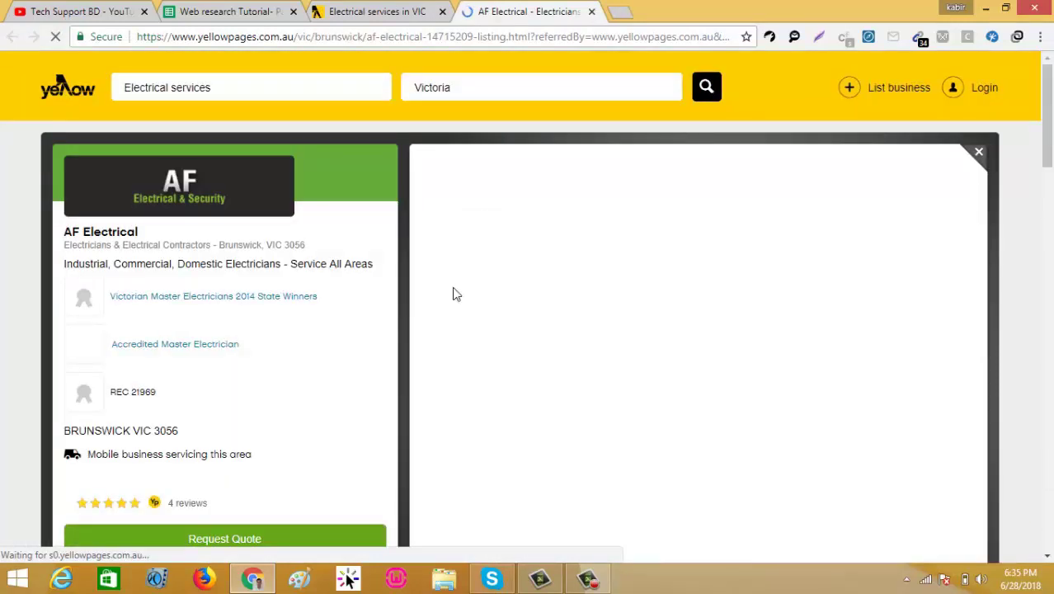
- Examine AF Electrical's company name, address and contact options and compare them with the column headings of the web research spreadsheet
{"action": "scroll", "coordinate": [411, 319], "scroll_direction": "down", "scroll_amount": 4}
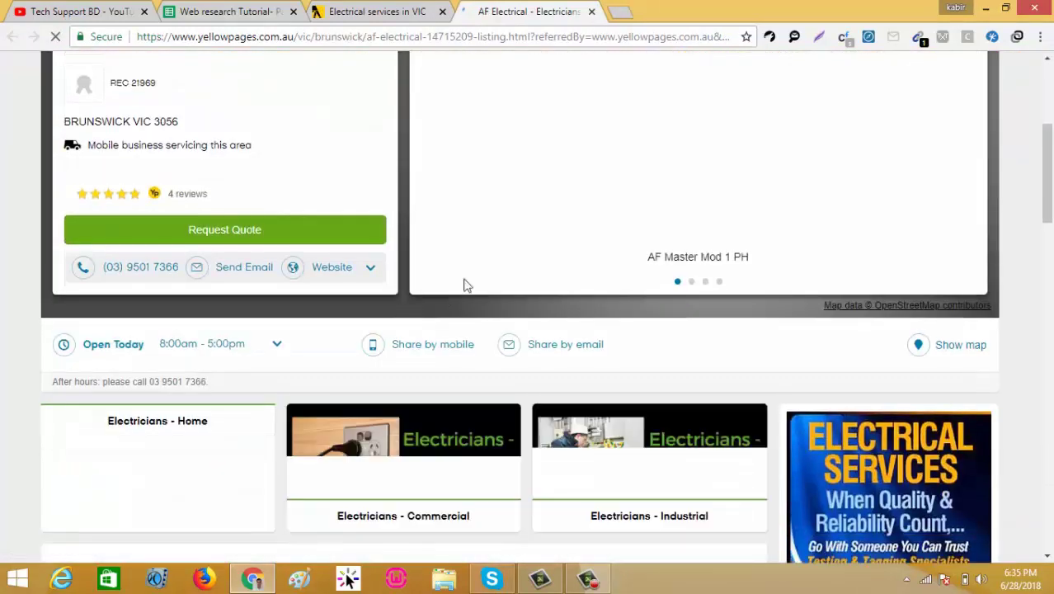
{"action": "scroll", "coordinate": [368, 237], "scroll_direction": "up", "scroll_amount": 4}
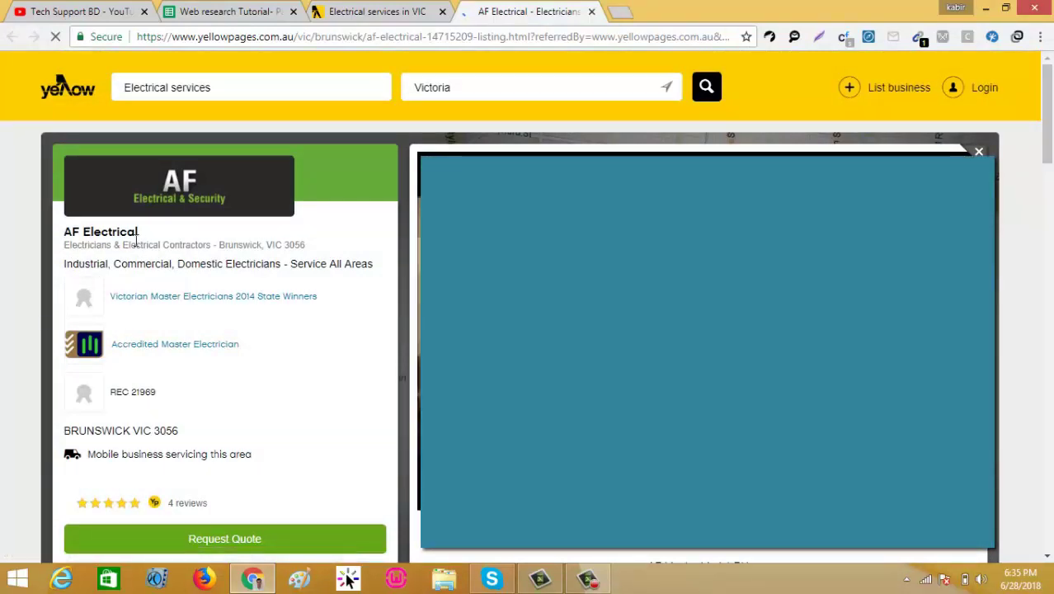
{"action": "left_click_drag", "start_coordinate": [138, 232], "coordinate": [64, 234]}
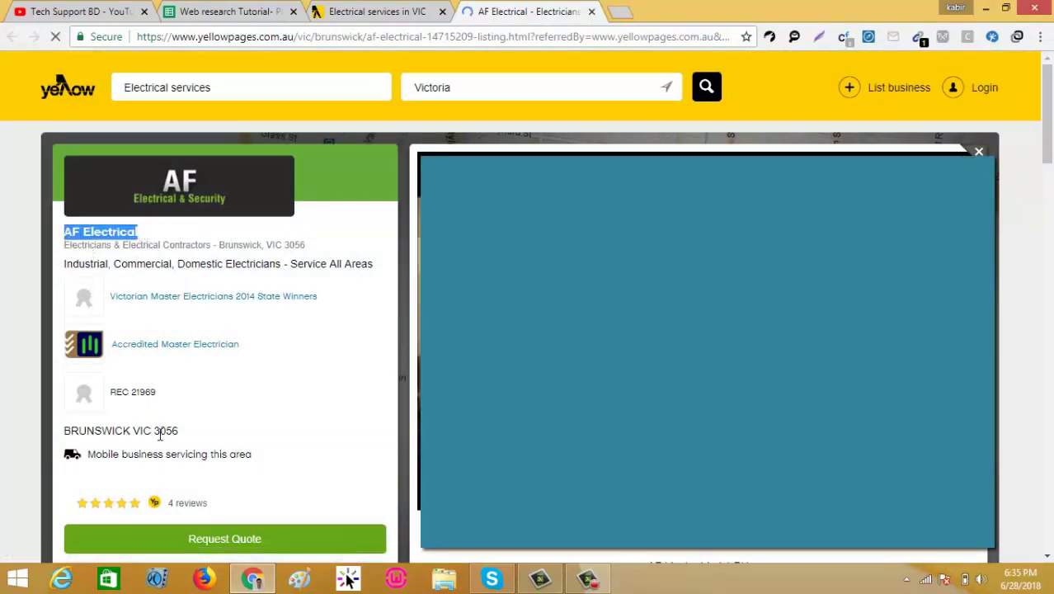
{"action": "left_click_drag", "start_coordinate": [178, 432], "coordinate": [65, 430]}
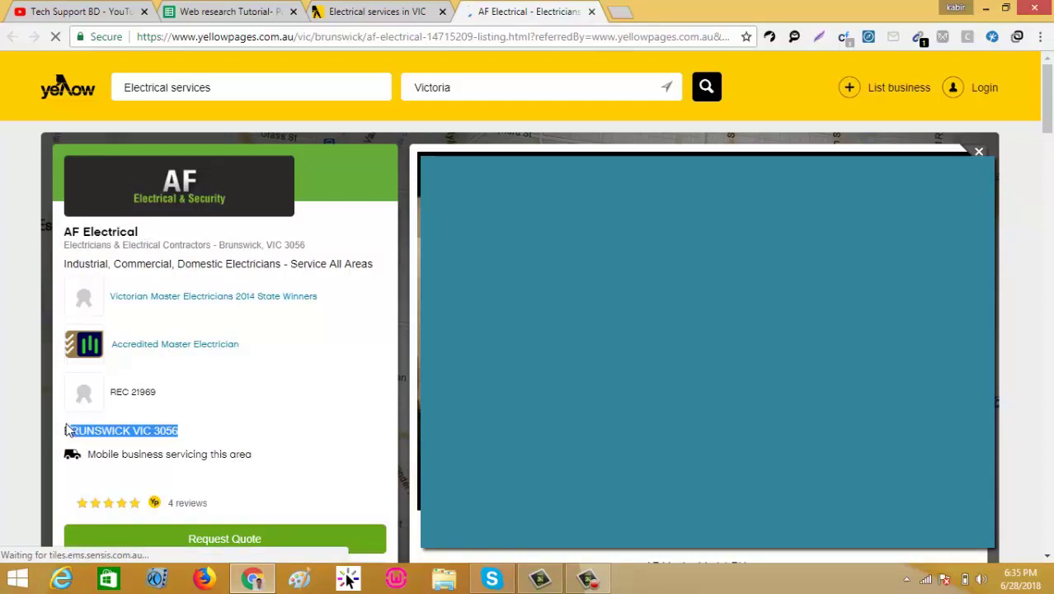
{"action": "scroll", "coordinate": [159, 446], "scroll_direction": "down", "scroll_amount": 3}
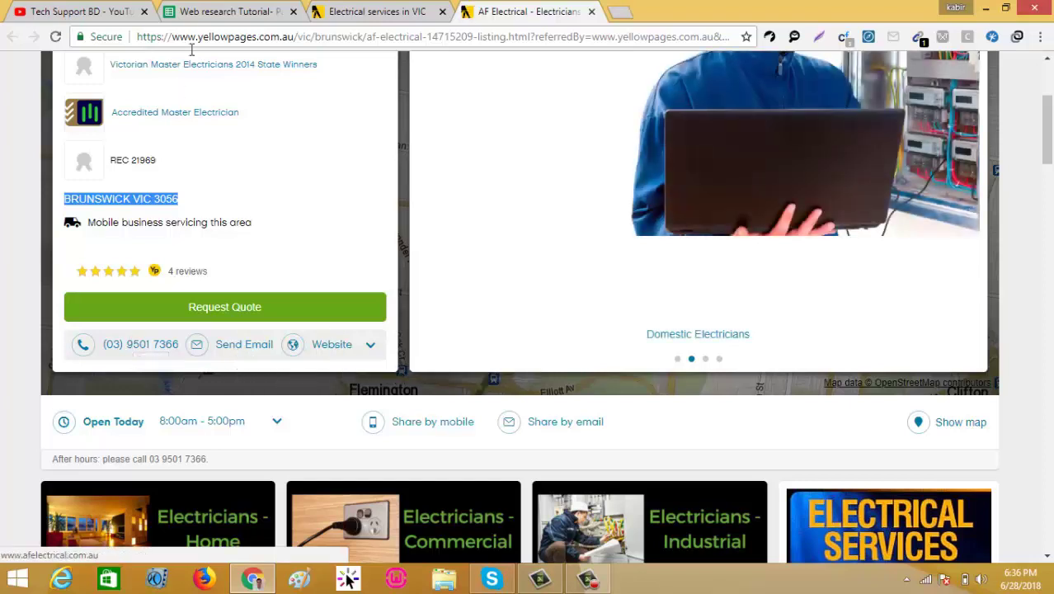
{"action": "left_click", "coordinate": [206, 13]}
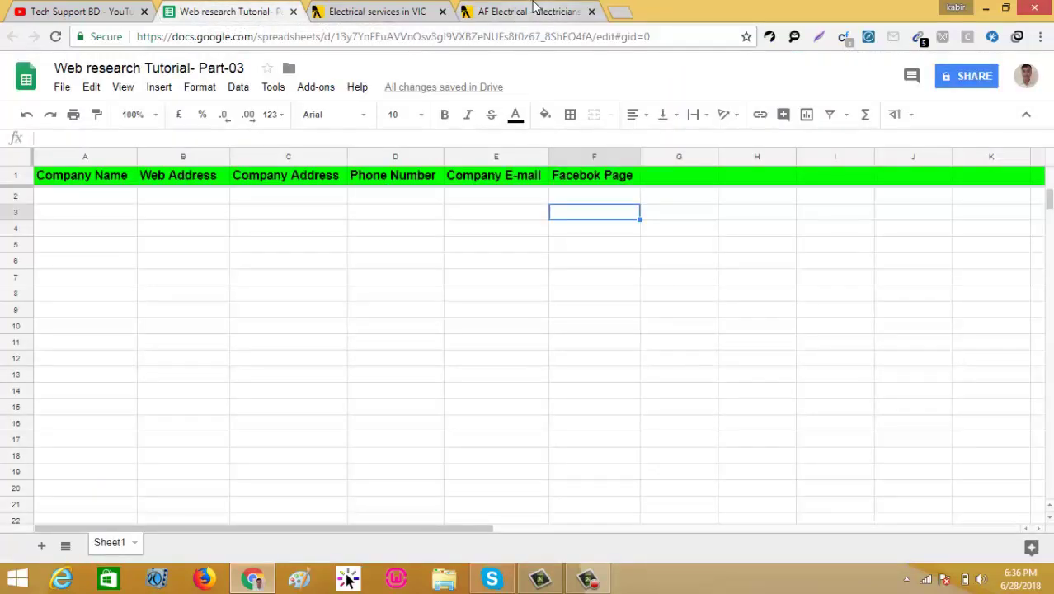
{"action": "left_click", "coordinate": [378, 12]}
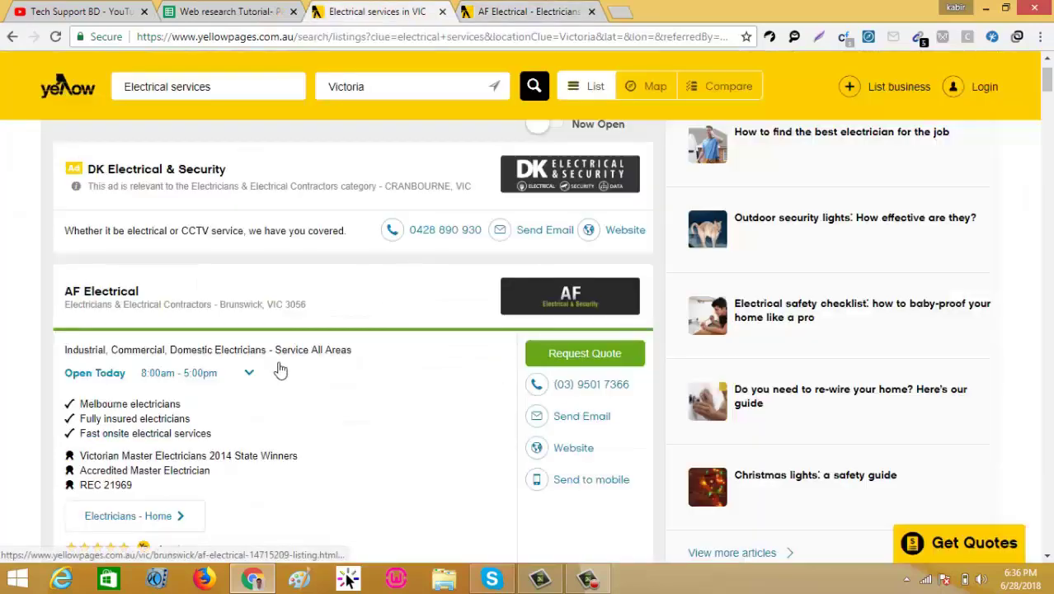
{"action": "left_click_drag", "start_coordinate": [139, 292], "coordinate": [65, 297]}
{"action": "left_click", "coordinate": [66, 295]}
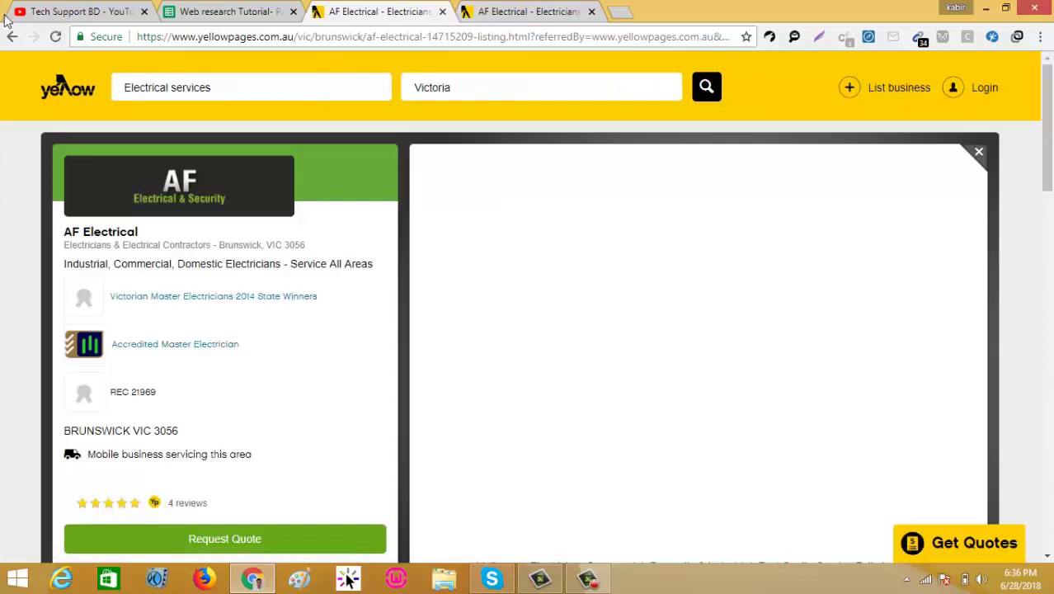
- Copy the company name AF Electrical from its listing page into cell A2 under Company Name in the spreadsheet
{"action": "left_click", "coordinate": [480, 8]}
{"action": "scroll", "coordinate": [296, 313], "scroll_direction": "up", "scroll_amount": 3}
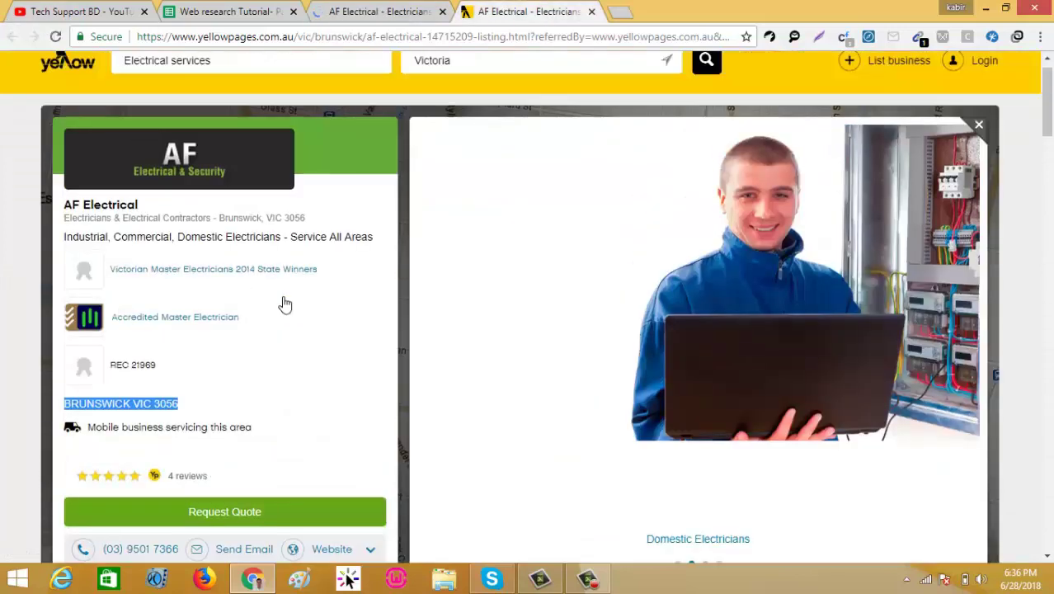
{"action": "left_click_drag", "start_coordinate": [139, 232], "coordinate": [59, 238]}
{"action": "key", "text": "ctrl+c"}
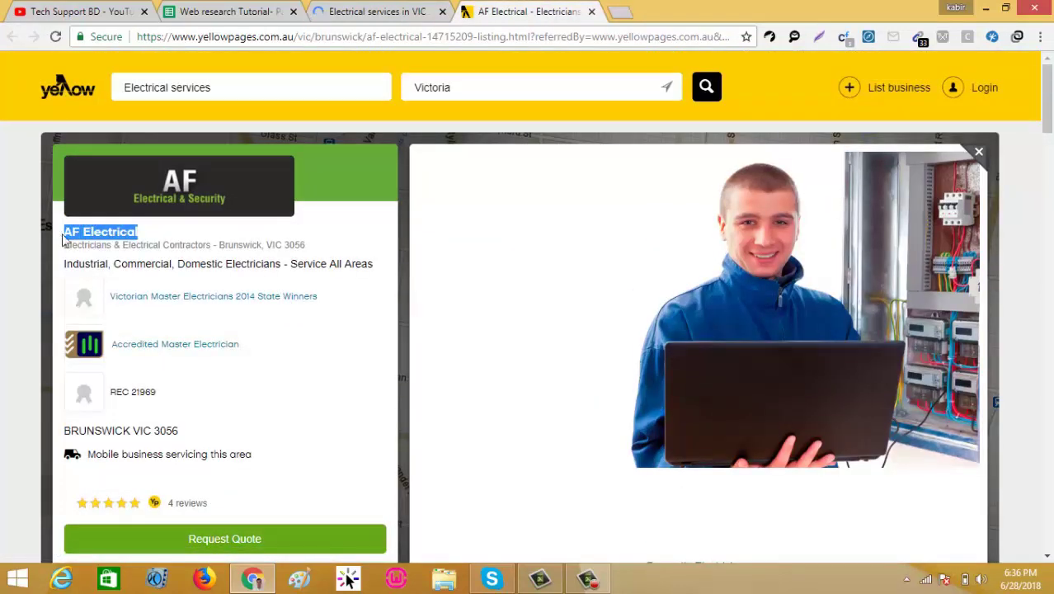
{"action": "left_click", "coordinate": [190, 11]}
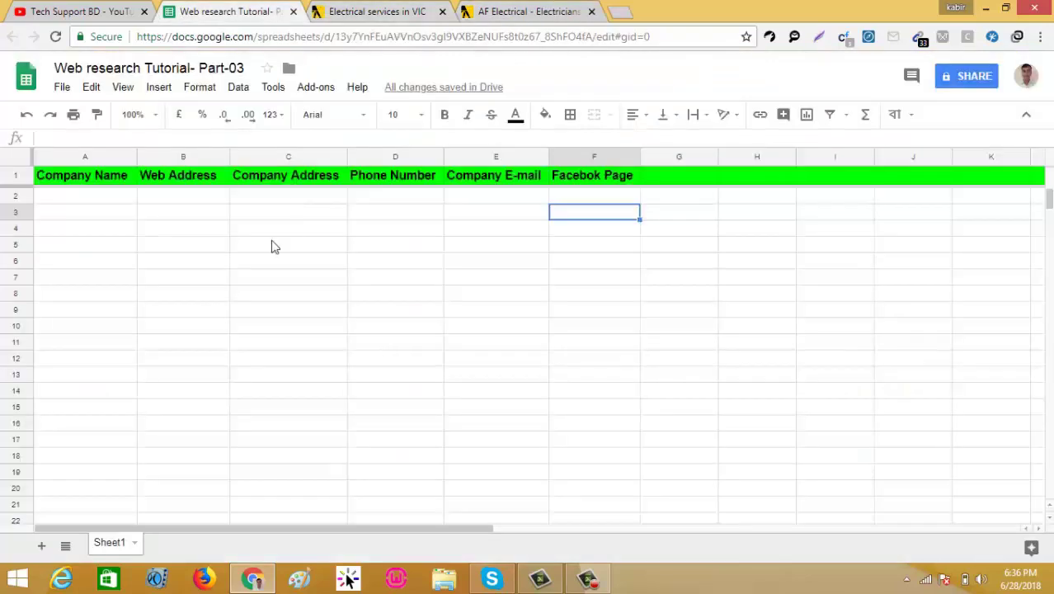
{"action": "left_click", "coordinate": [90, 202]}
{"action": "key", "text": "ctrl+v"}
{"action": "left_click", "coordinate": [130, 247]}
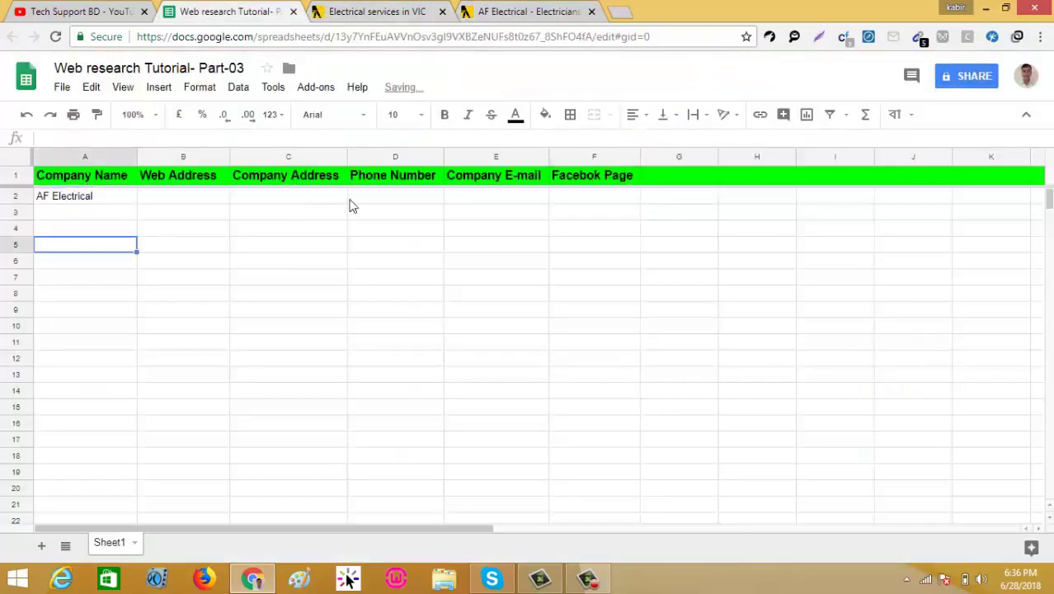
- Return to the AF Electrical listing and bring up its Send to mobile details, where the phone number is selectable
{"action": "left_click", "coordinate": [494, 12]}
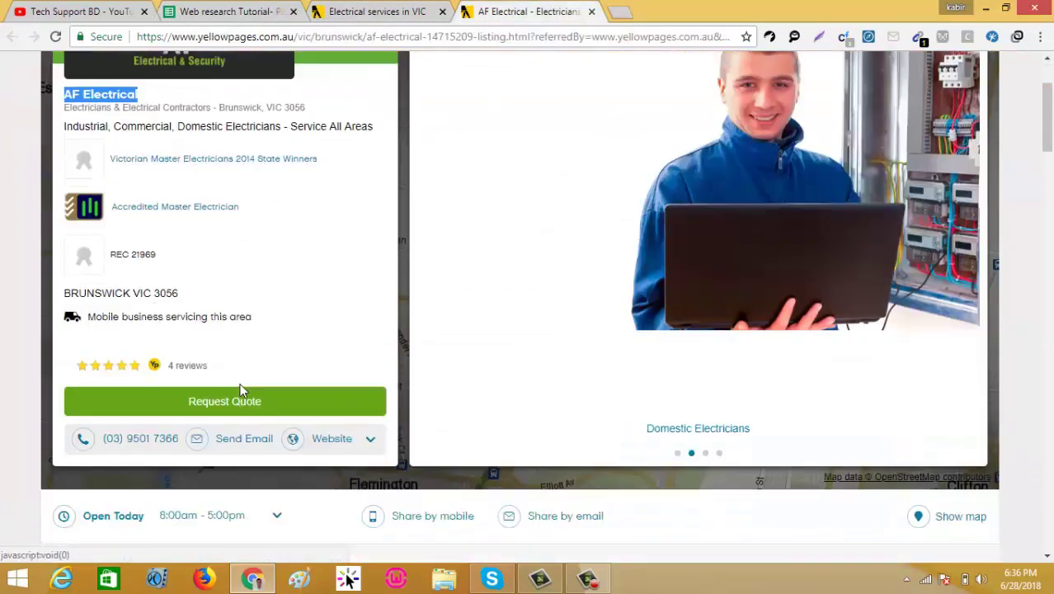
{"action": "scroll", "coordinate": [230, 450], "scroll_direction": "down", "scroll_amount": 2}
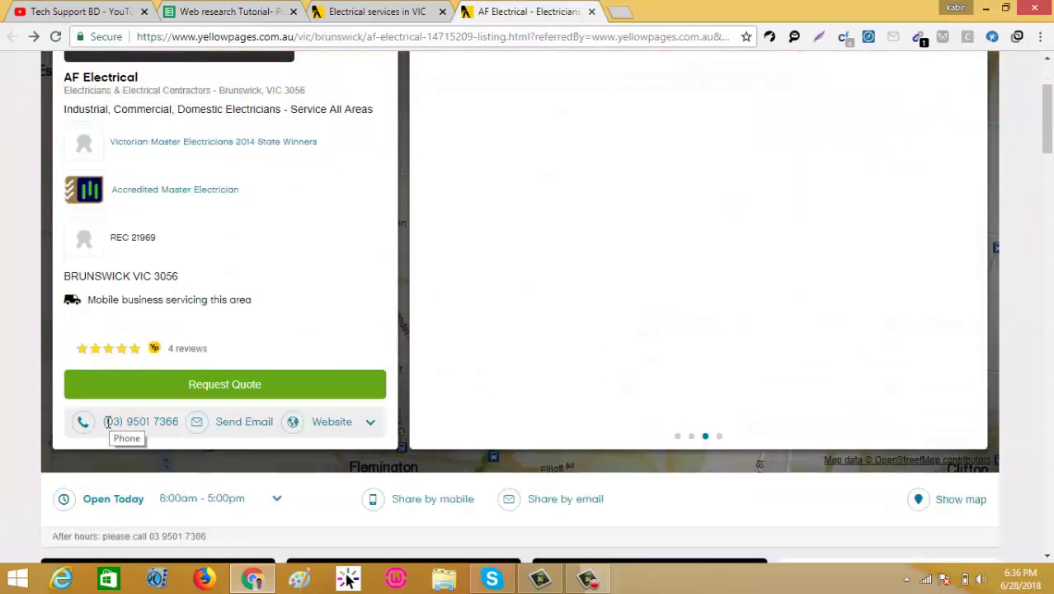
{"action": "right_click", "coordinate": [145, 425]}
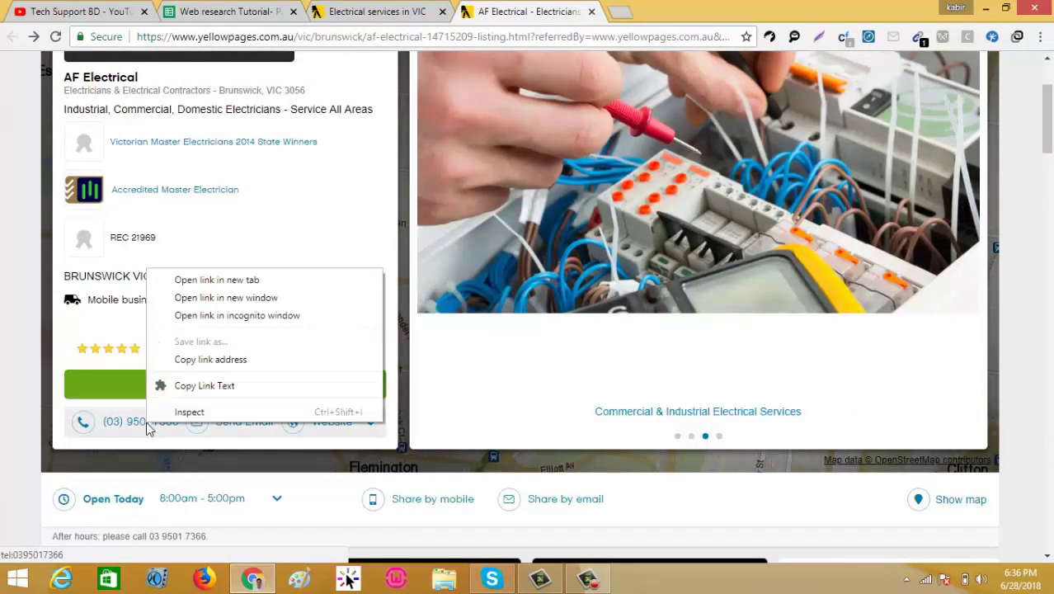
{"action": "left_click", "coordinate": [63, 416]}
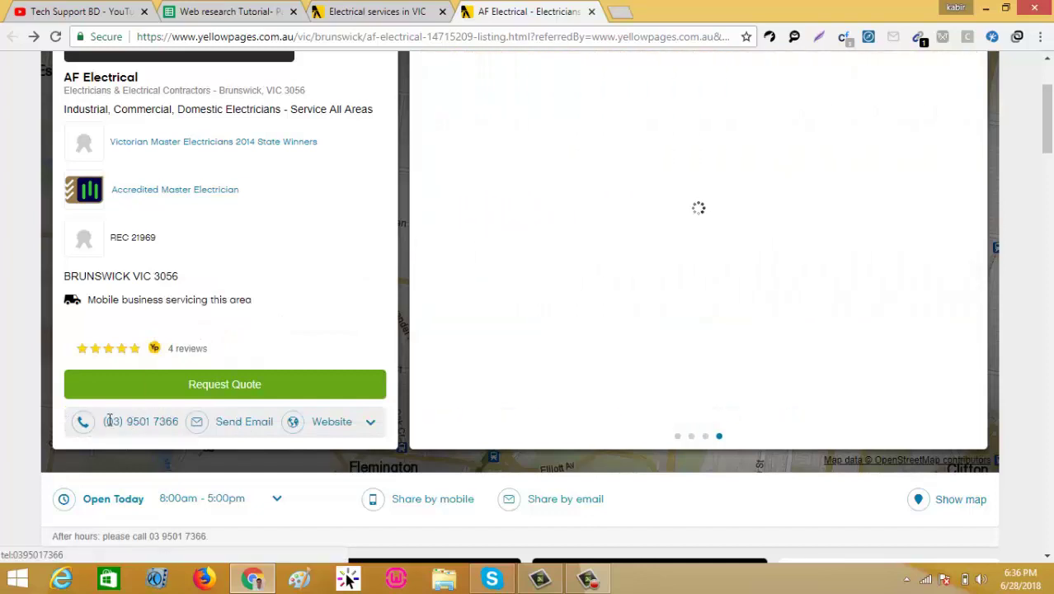
{"action": "left_click", "coordinate": [109, 421]}
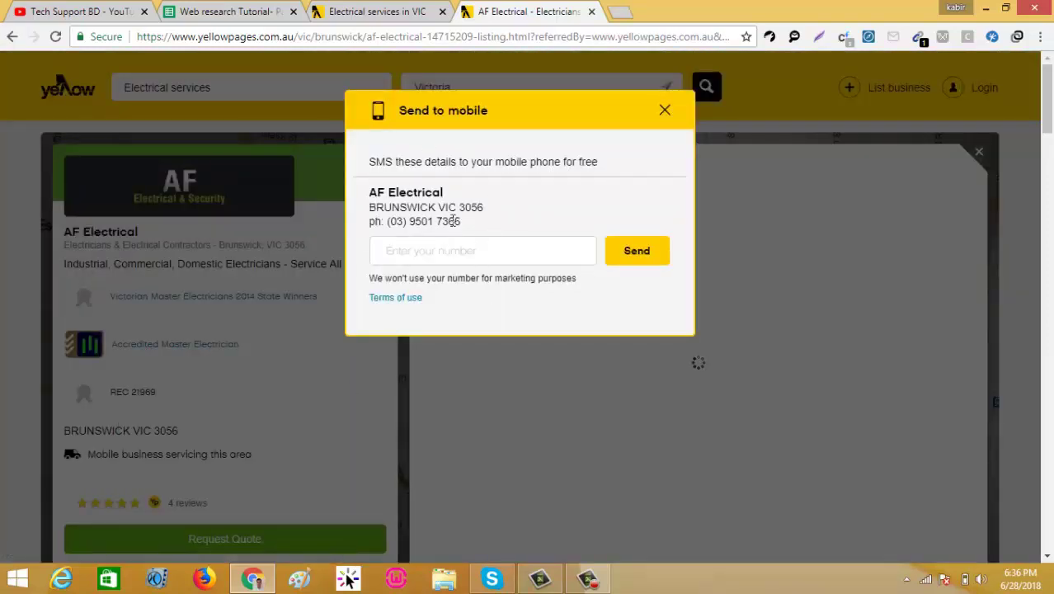
{"action": "left_click_drag", "start_coordinate": [462, 221], "coordinate": [392, 221]}
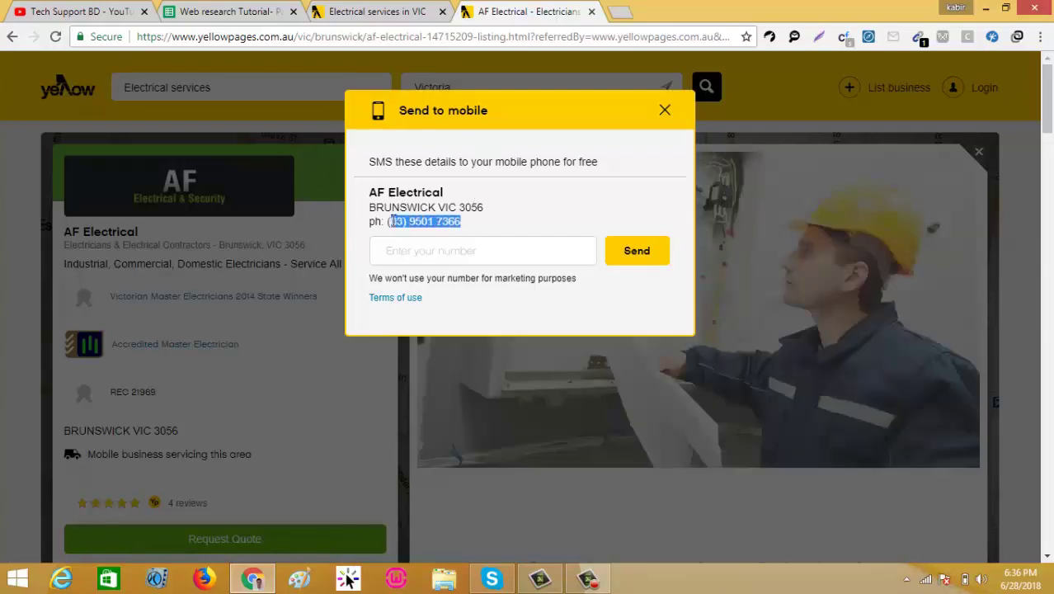
{"action": "right_click", "coordinate": [394, 221]}
{"action": "left_click", "coordinate": [410, 230]}
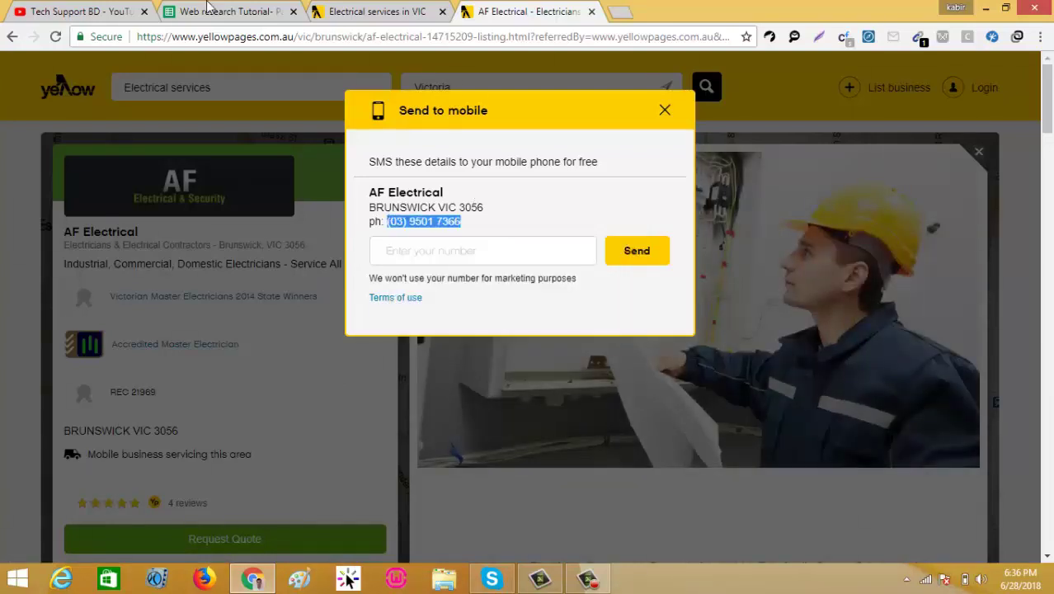
{"action": "left_click", "coordinate": [210, 11]}
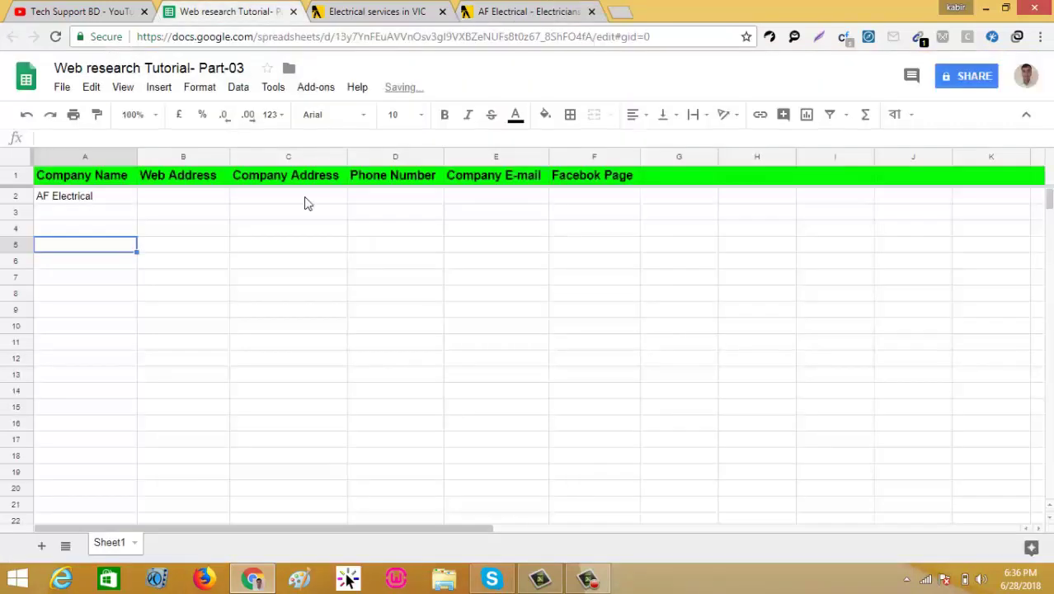
{"action": "left_click", "coordinate": [387, 199]}
{"action": "key", "text": "ctrl+v"}
{"action": "key", "text": "Return"}
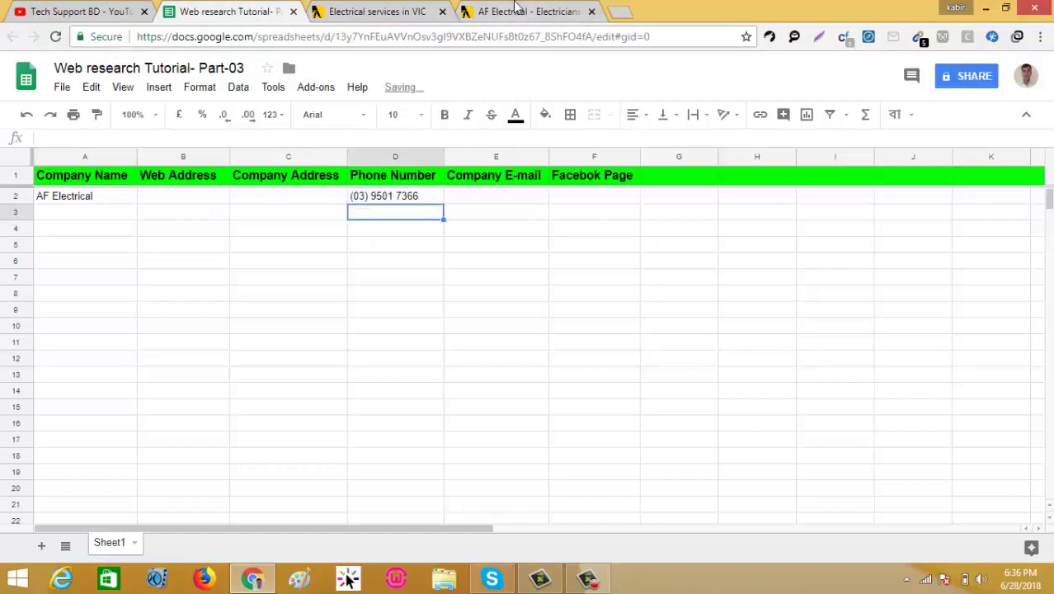
- Copy AF Electrical's suburb, state and postcode from the Send to mobile details into cell C2 under Company Address in the spreadsheet
{"action": "left_click", "coordinate": [519, 10]}
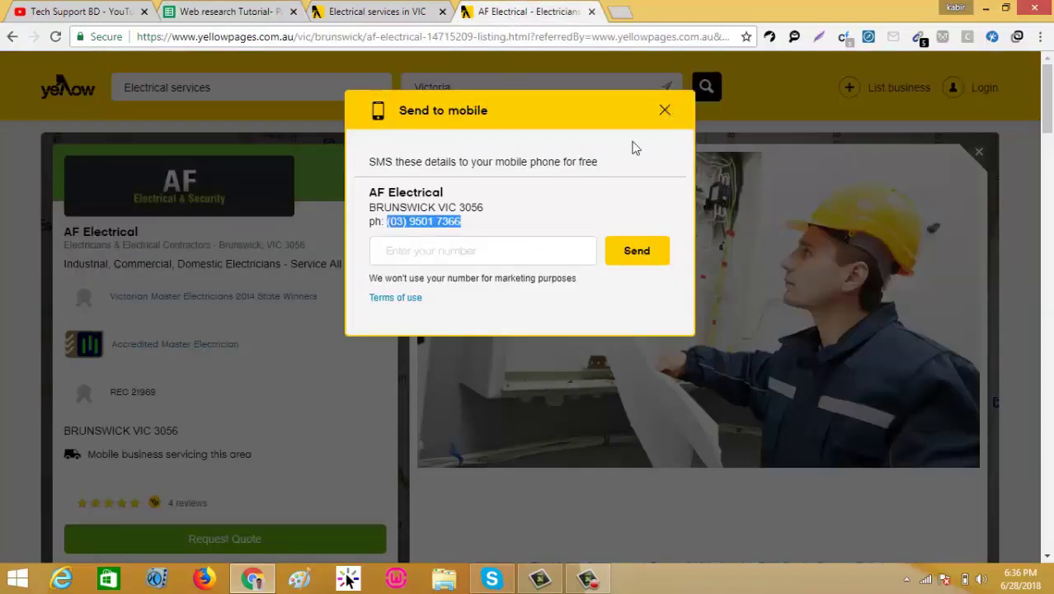
{"action": "left_click_drag", "start_coordinate": [487, 209], "coordinate": [375, 206]}
{"action": "right_click", "coordinate": [372, 207]}
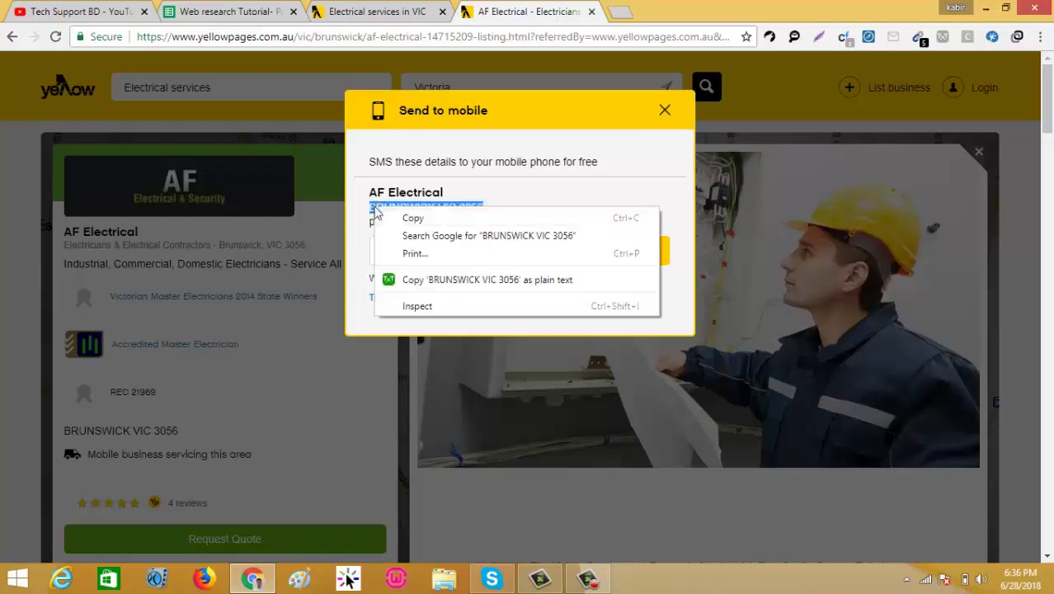
{"action": "left_click", "coordinate": [406, 214]}
{"action": "left_click", "coordinate": [231, 11]}
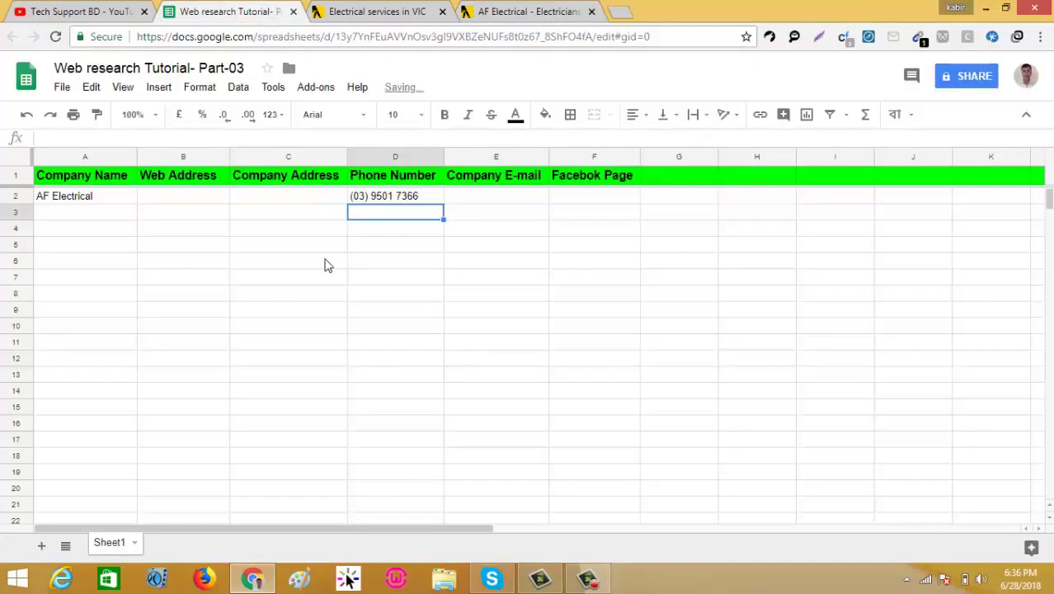
{"action": "double_click", "coordinate": [272, 198]}
{"action": "key", "text": "ctrl+v"}
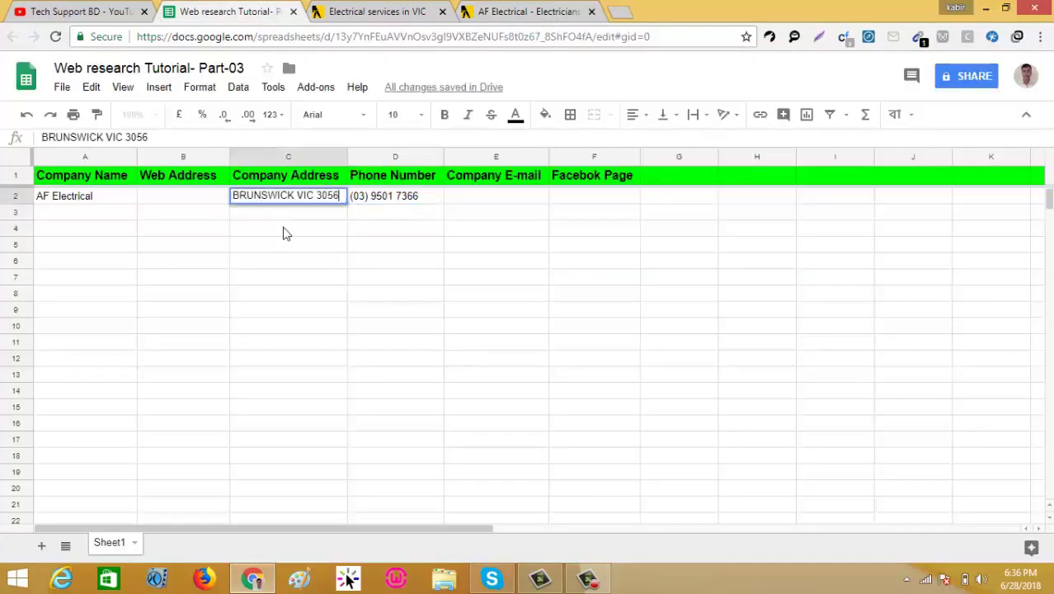
{"action": "key", "text": "Return"}
- Close the Send to mobile details and copy the listing's Send Email address into cell E2 under Company E-mail in the spreadsheet
{"action": "left_click", "coordinate": [503, 12]}
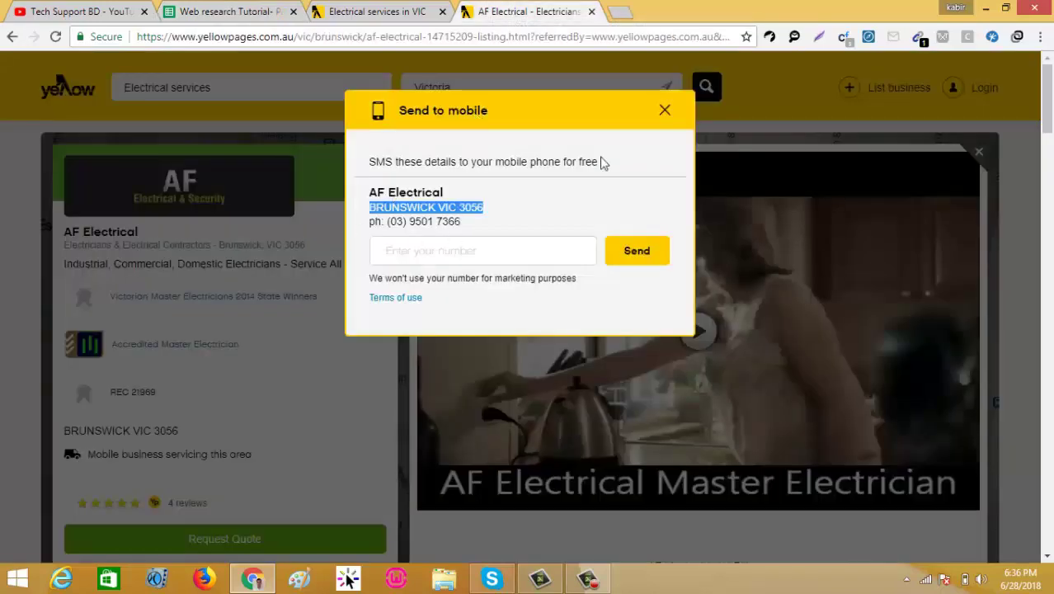
{"action": "left_click", "coordinate": [665, 110]}
{"action": "left_click_drag", "start_coordinate": [142, 233], "coordinate": [64, 233]}
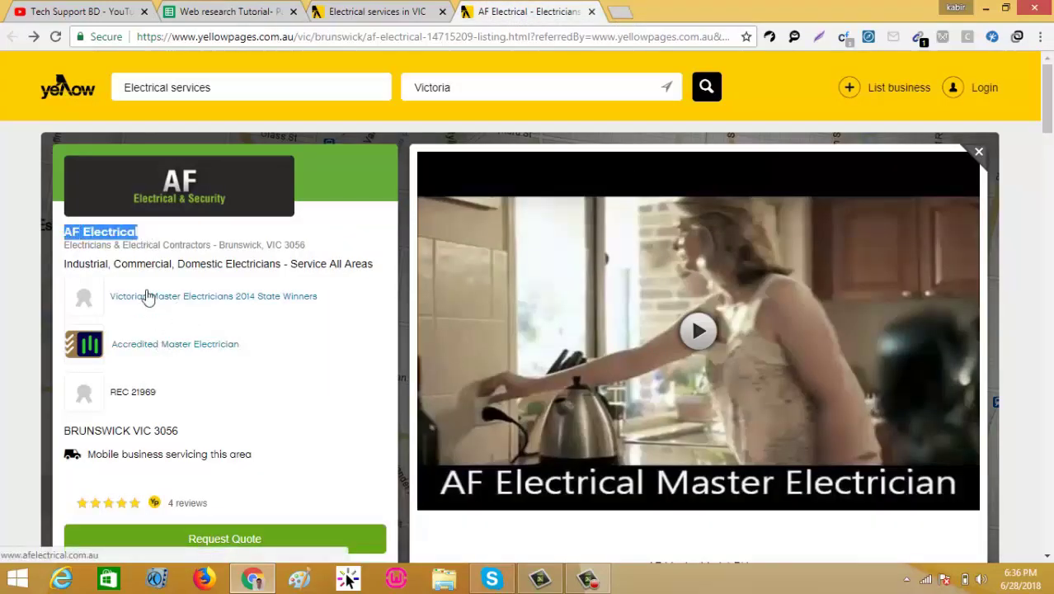
{"action": "scroll", "coordinate": [239, 371], "scroll_direction": "down", "scroll_amount": 1}
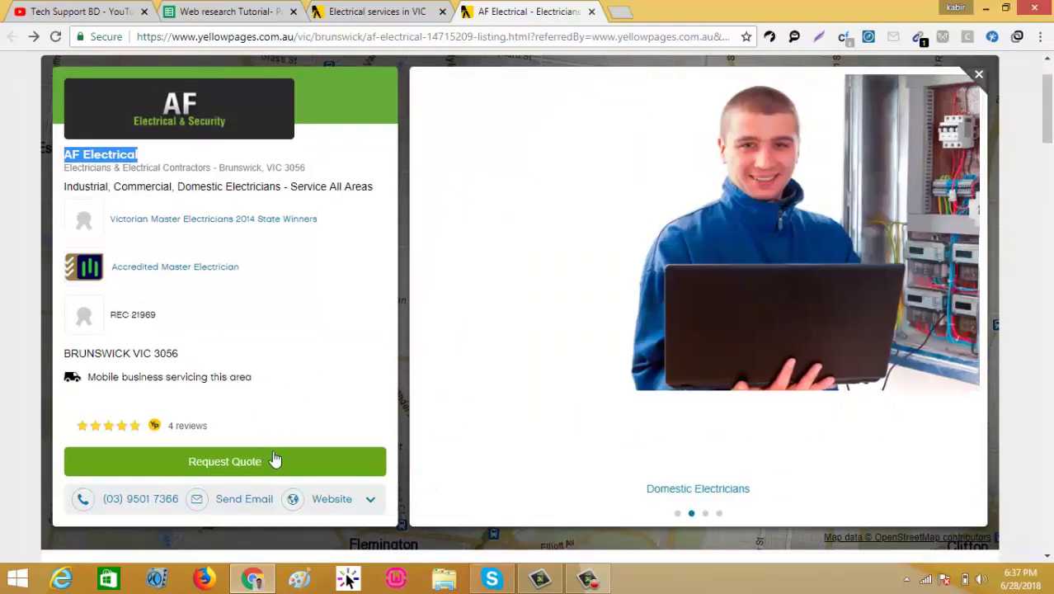
{"action": "scroll", "coordinate": [278, 417], "scroll_direction": "down", "scroll_amount": 3}
{"action": "right_click", "coordinate": [226, 275]}
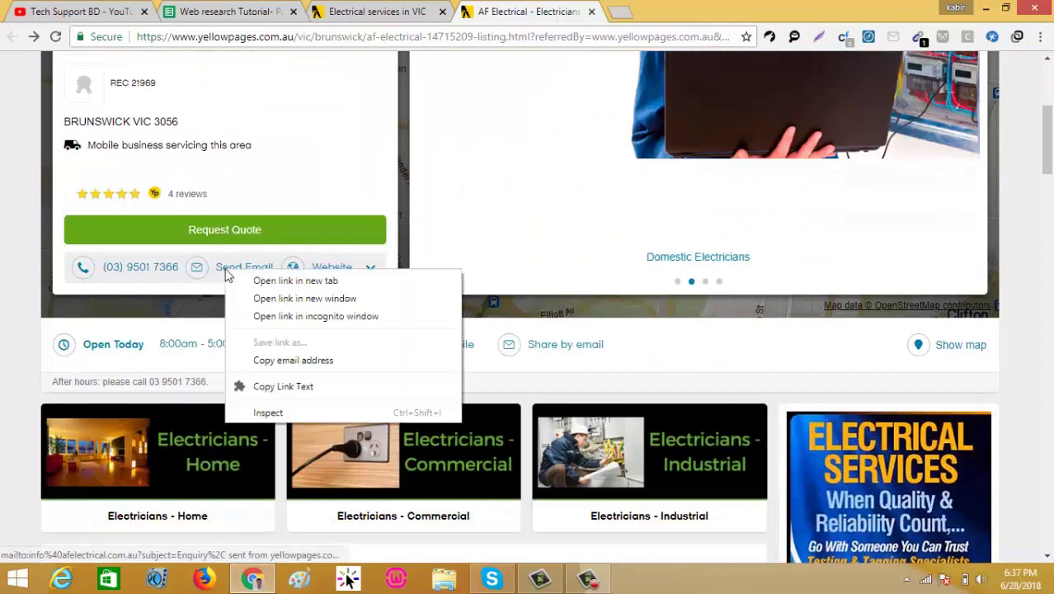
{"action": "left_click", "coordinate": [282, 360]}
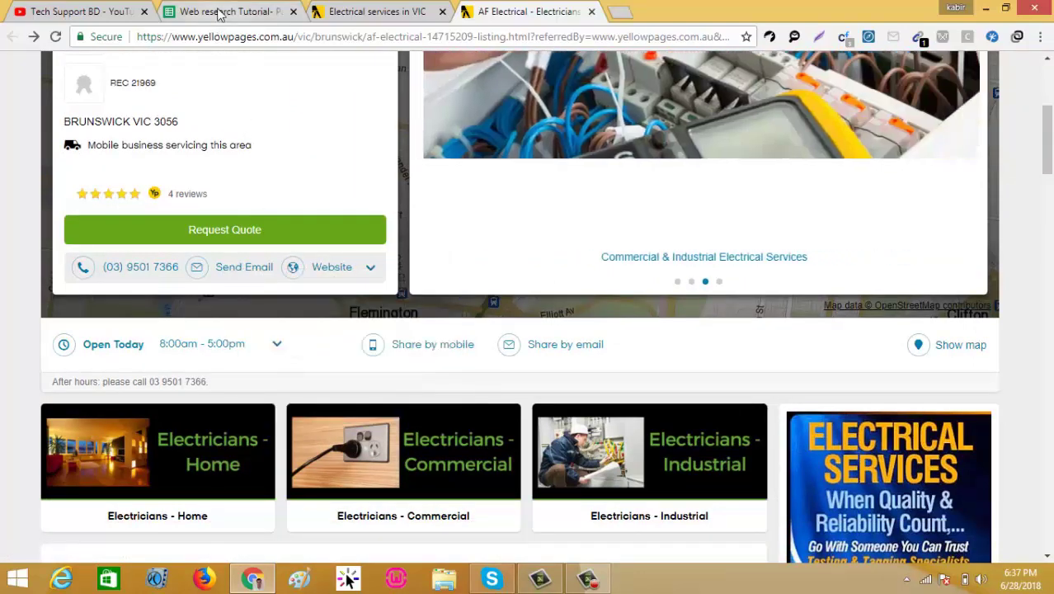
{"action": "left_click", "coordinate": [220, 14]}
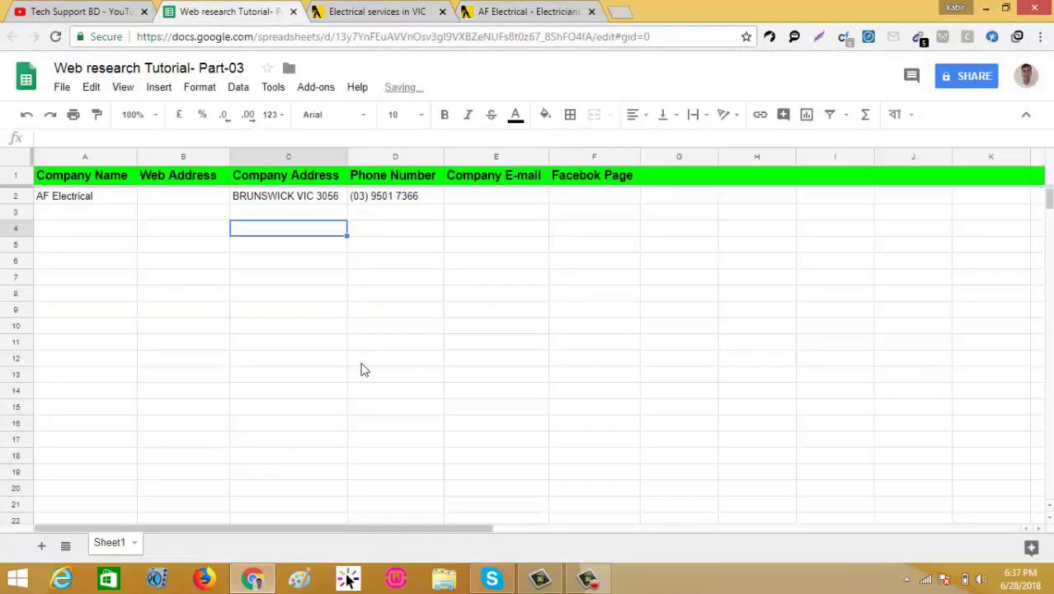
{"action": "left_click", "coordinate": [477, 200]}
{"action": "key", "text": "ctrl+v"}
{"action": "left_click", "coordinate": [492, 240]}
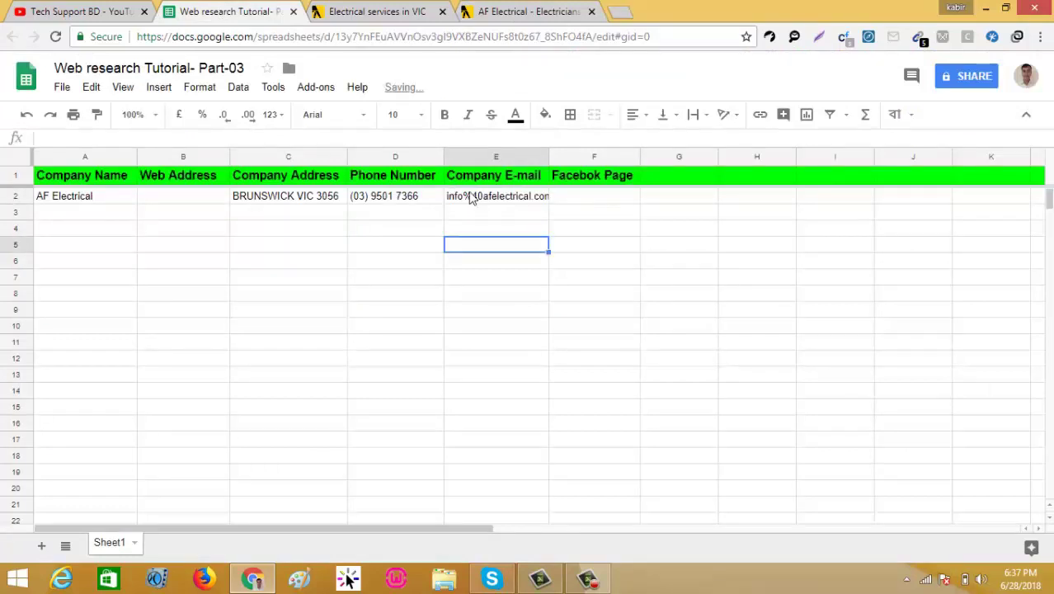
- Correct the e-mail address in cell E2 by replacing the %40 code with @
{"action": "double_click", "coordinate": [472, 198]}
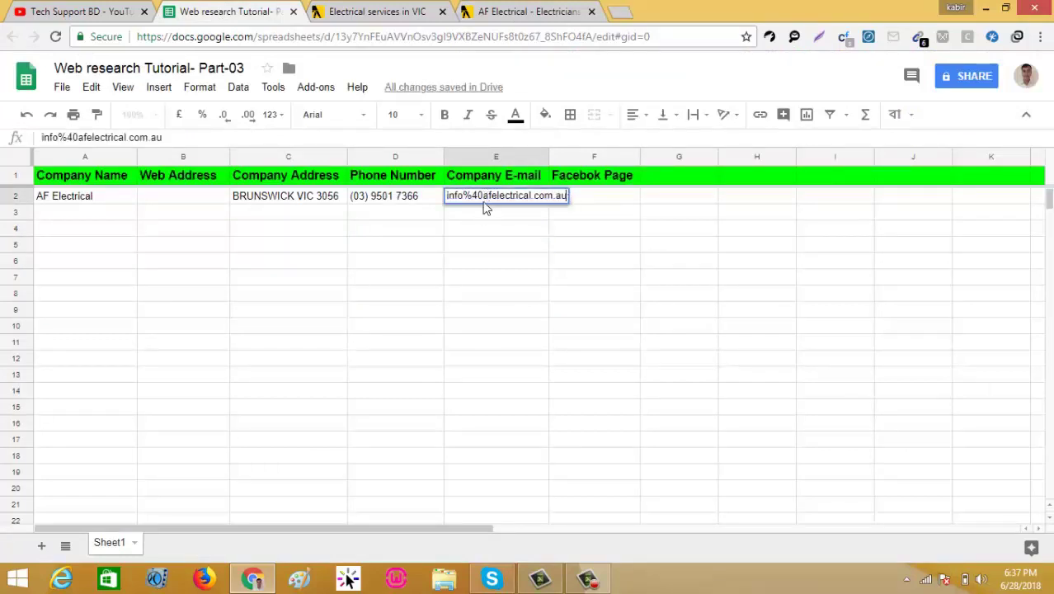
{"action": "left_click", "coordinate": [519, 10]}
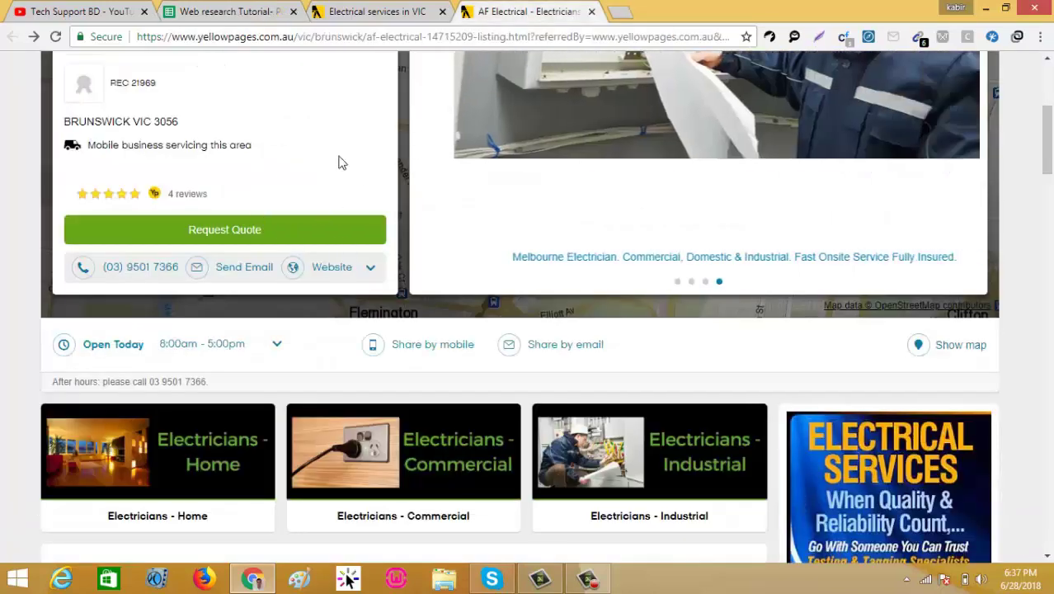
{"action": "left_click", "coordinate": [238, 13]}
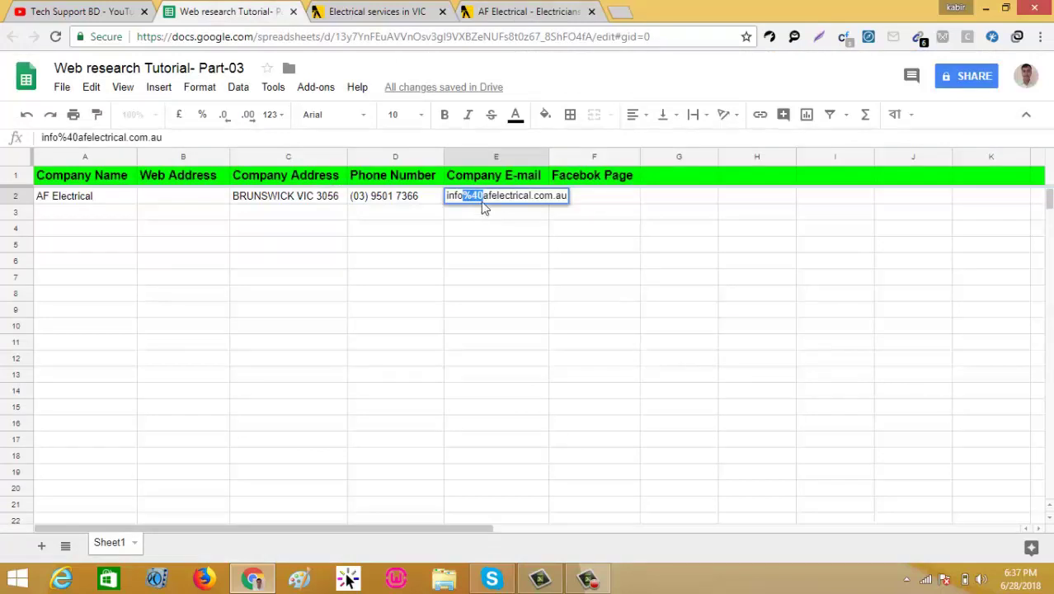
{"action": "type", "text": "@"}
{"action": "left_click", "coordinate": [484, 230]}
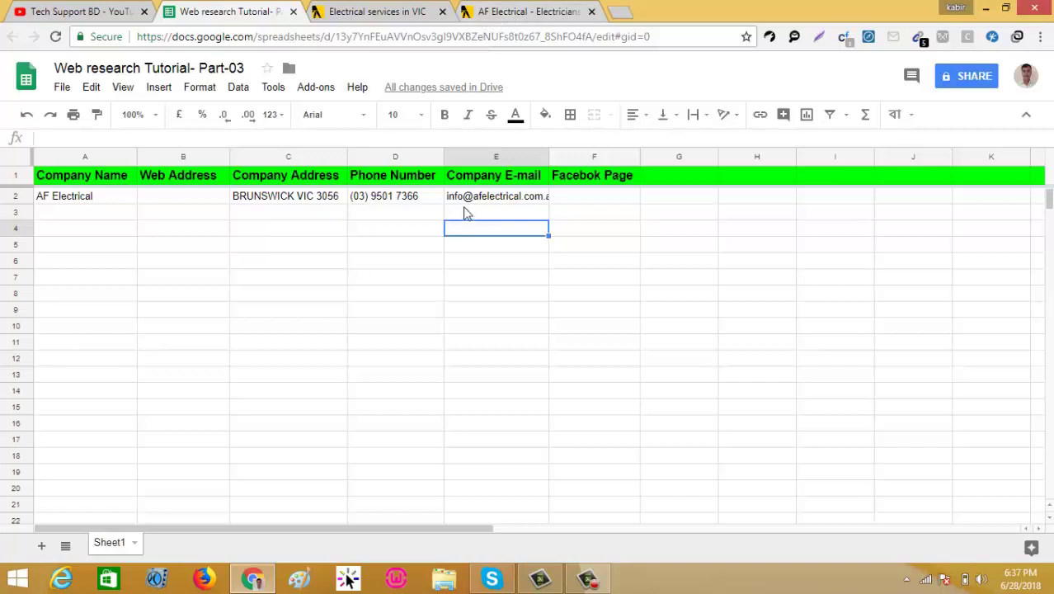
- Copy the Website link address from the AF Electrical listing into cell B2 under Web Address in the spreadsheet
{"action": "key", "text": "ctrl+4"}
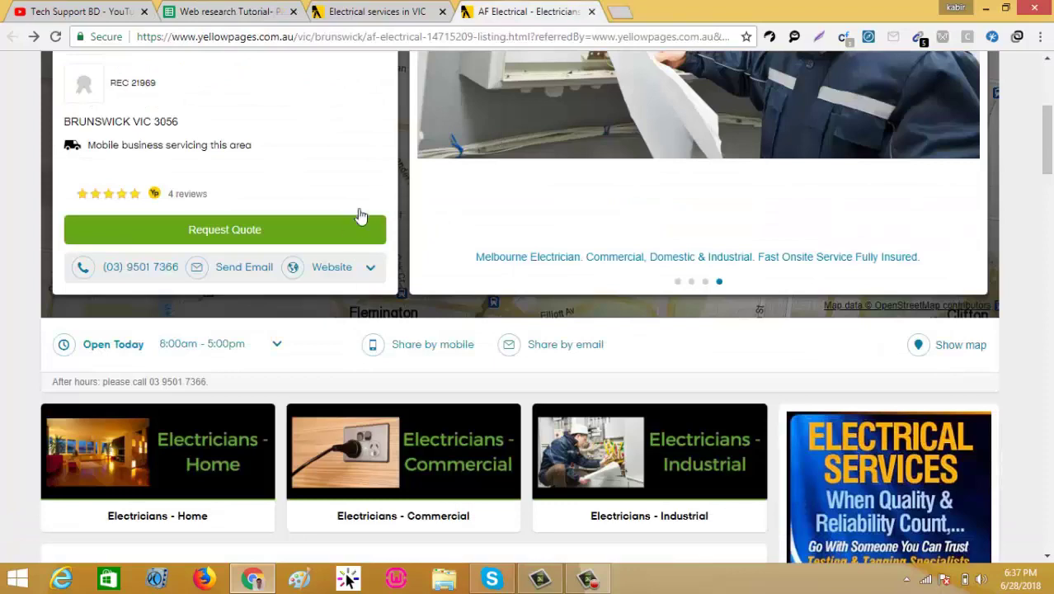
{"action": "right_click", "coordinate": [325, 262]}
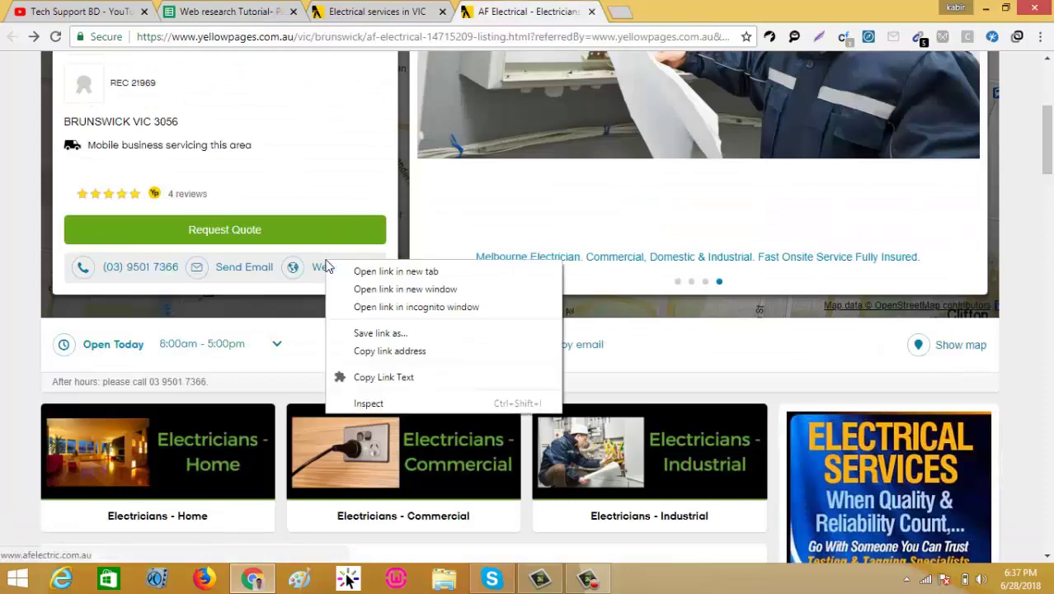
{"action": "left_click", "coordinate": [375, 353]}
{"action": "key", "text": "ctrl+2"}
{"action": "double_click", "coordinate": [200, 201]}
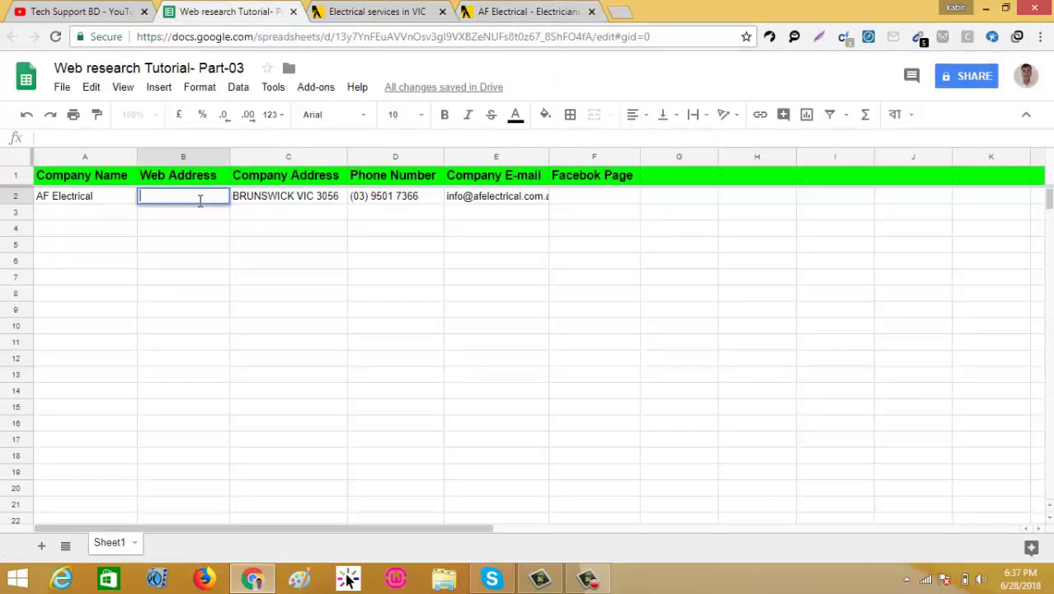
{"action": "key", "text": "ctrl+v"}
{"action": "left_click", "coordinate": [212, 245]}
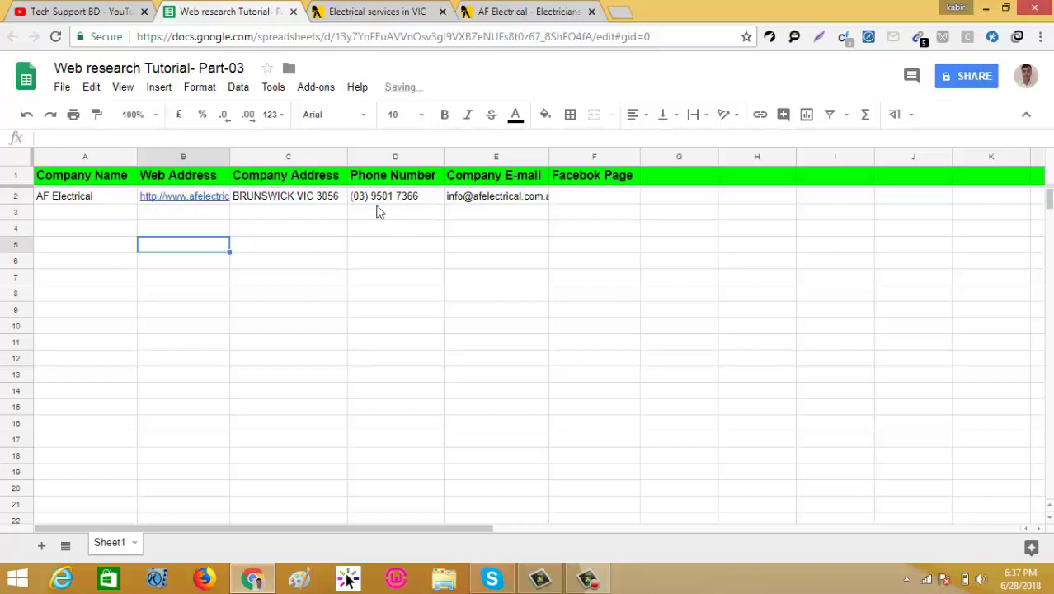
- Search Google for the company name AF Electrical selected on its Yellow Pages listing
{"action": "left_click", "coordinate": [257, 198]}
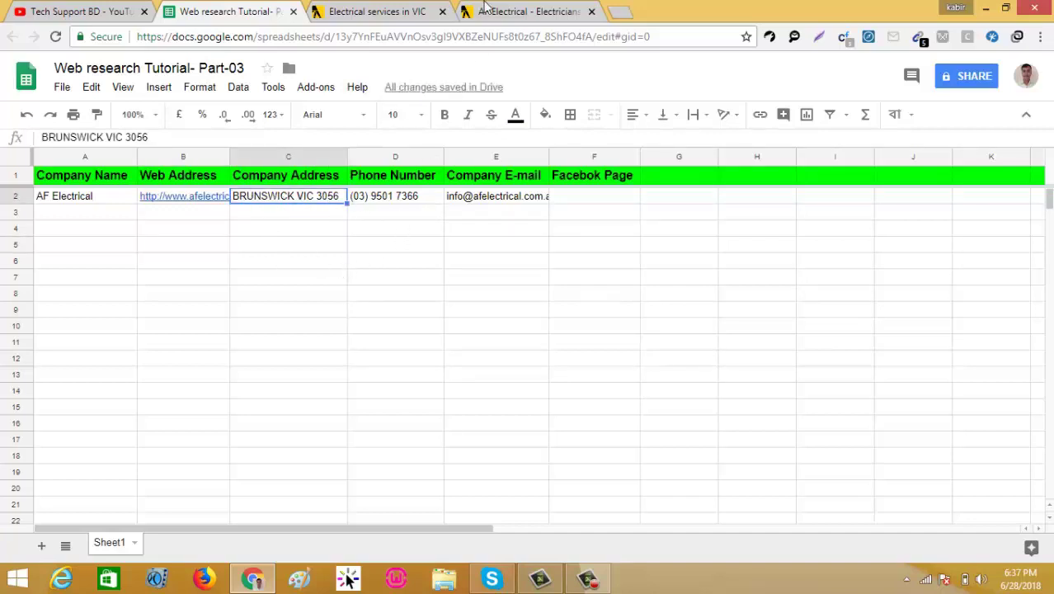
{"action": "left_click", "coordinate": [487, 10]}
{"action": "scroll", "coordinate": [210, 272], "scroll_direction": "up", "scroll_amount": 3}
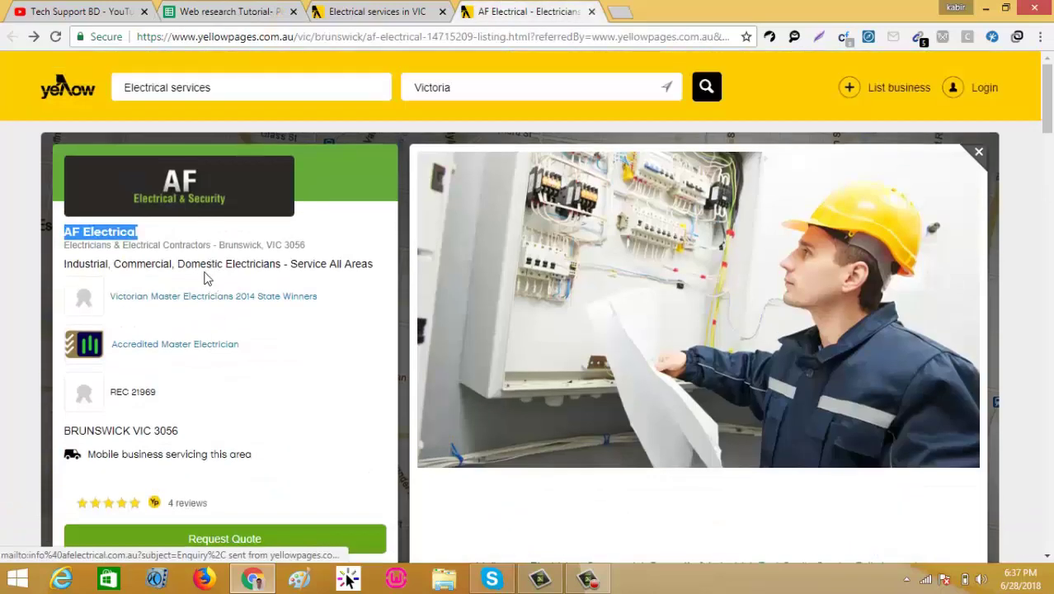
{"action": "right_click", "coordinate": [120, 234]}
{"action": "left_click", "coordinate": [132, 241]}
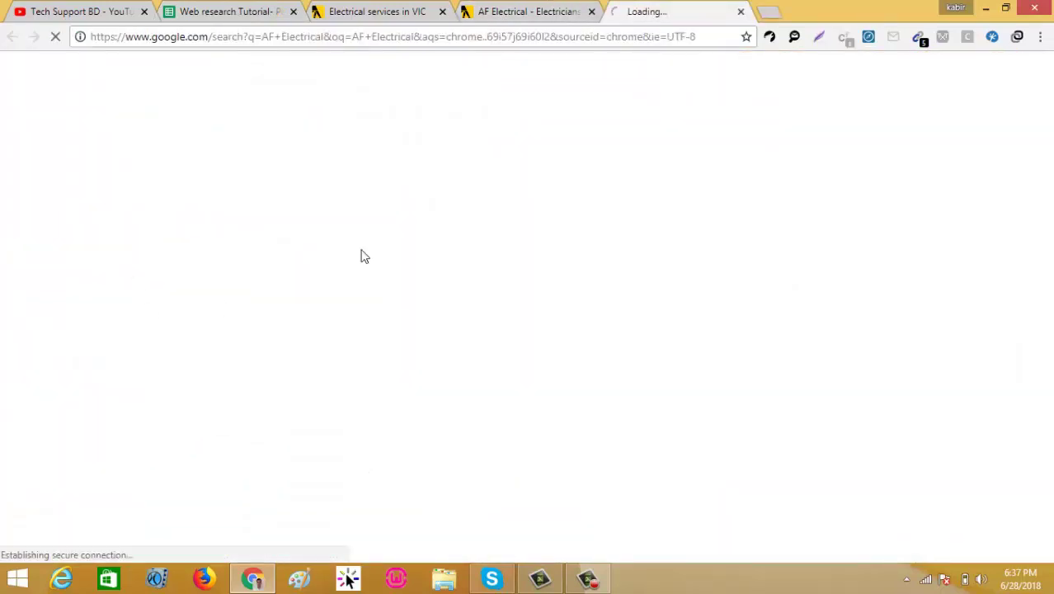
- Return to the AF Electrical listing and open the company's website from it
{"action": "left_click", "coordinate": [538, 10]}
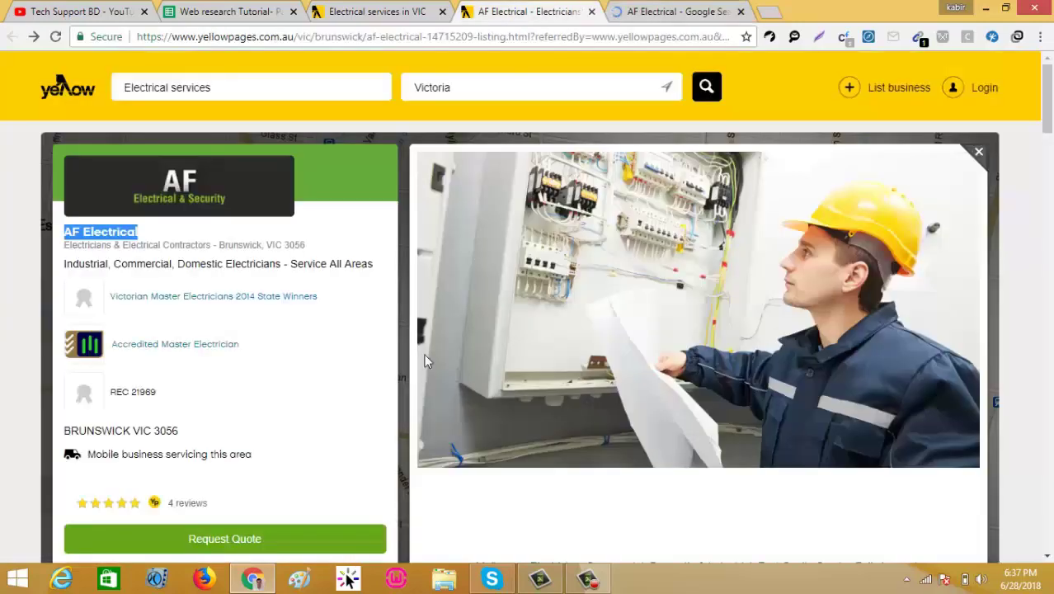
{"action": "scroll", "coordinate": [318, 405], "scroll_direction": "down", "scroll_amount": 3}
{"action": "left_click", "coordinate": [330, 346]}
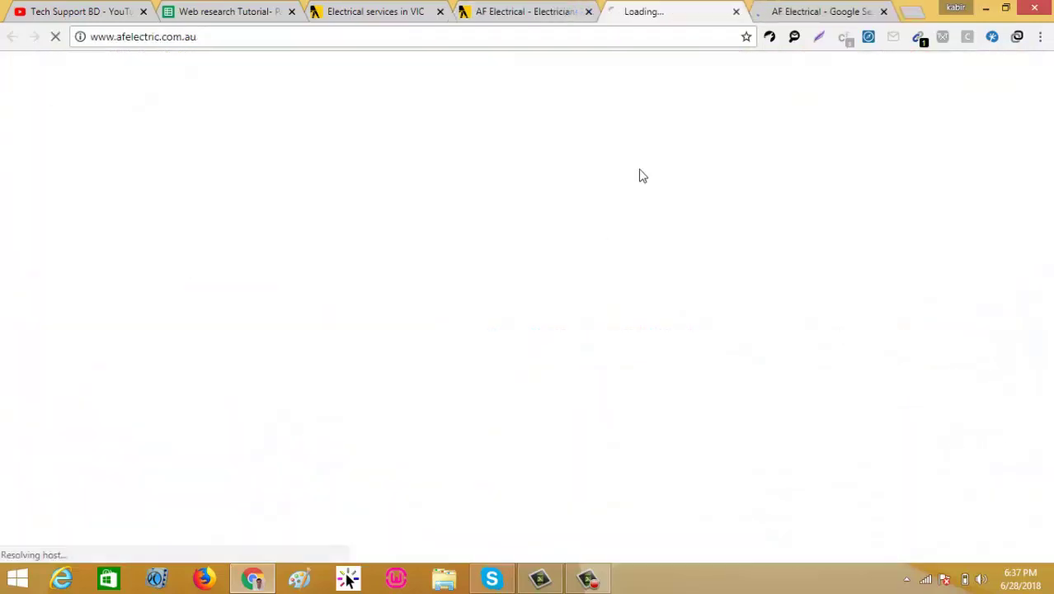
- Copy AF Electrical's full street address from the business details in the Google search results
{"action": "key", "text": "ctrl+Tab"}
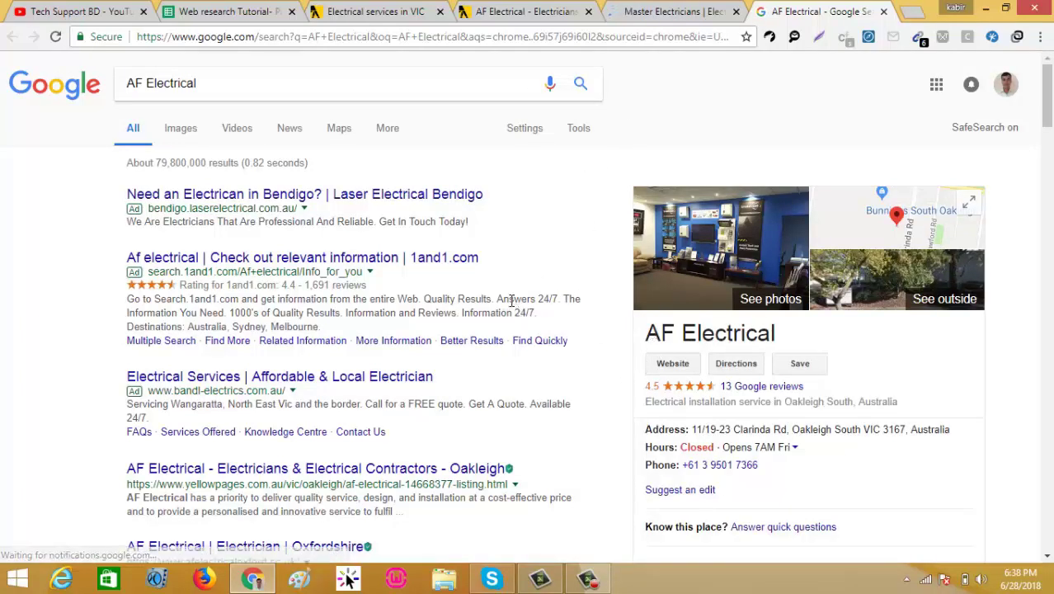
{"action": "scroll", "coordinate": [936, 443], "scroll_direction": "down", "scroll_amount": 1}
{"action": "left_click_drag", "start_coordinate": [954, 353], "coordinate": [696, 354]}
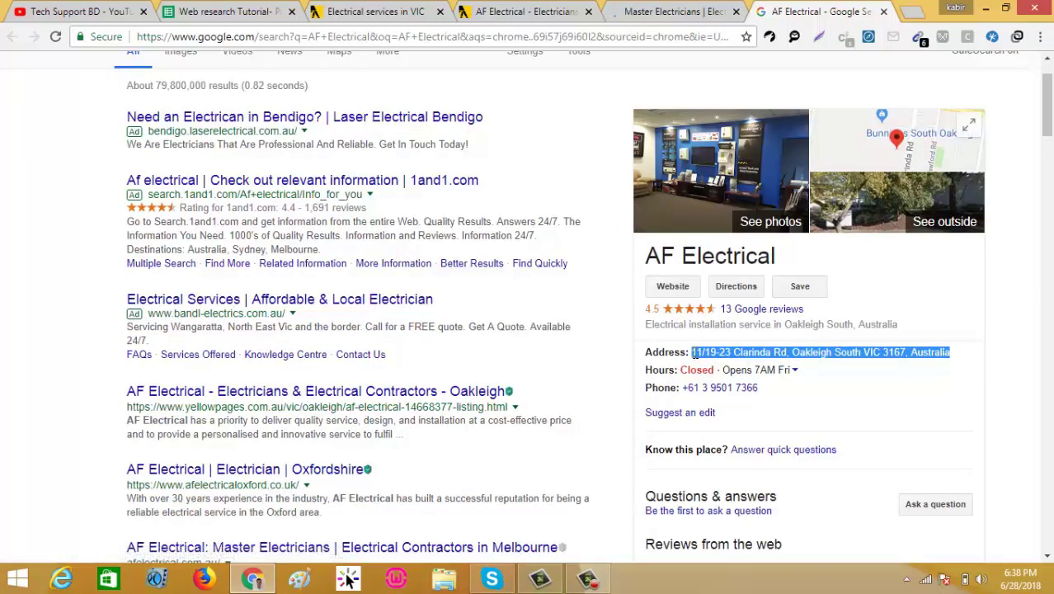
{"action": "right_click", "coordinate": [843, 352]}
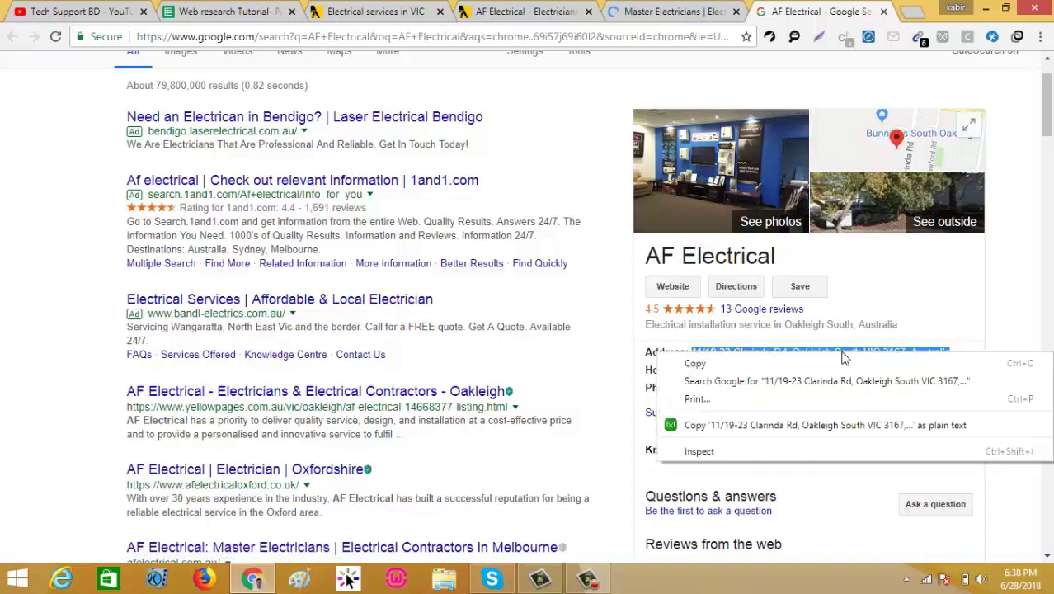
{"action": "left_click", "coordinate": [844, 364]}
{"action": "right_click", "coordinate": [842, 356]}
{"action": "left_click", "coordinate": [844, 364]}
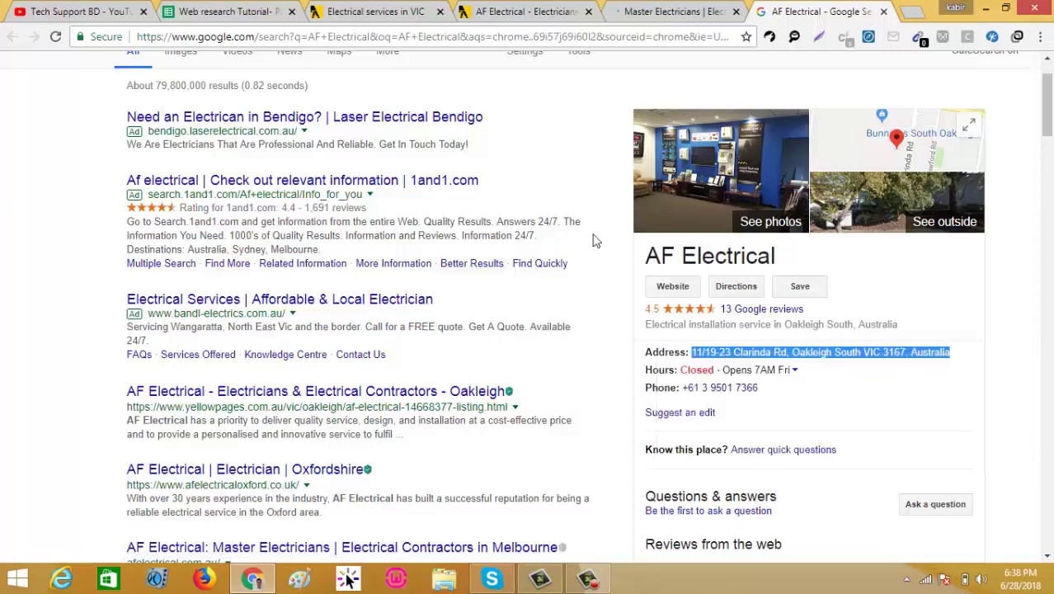
- Replace the Company Address in cell C2 of the spreadsheet with the copied full street address
{"action": "left_click", "coordinate": [192, 18]}
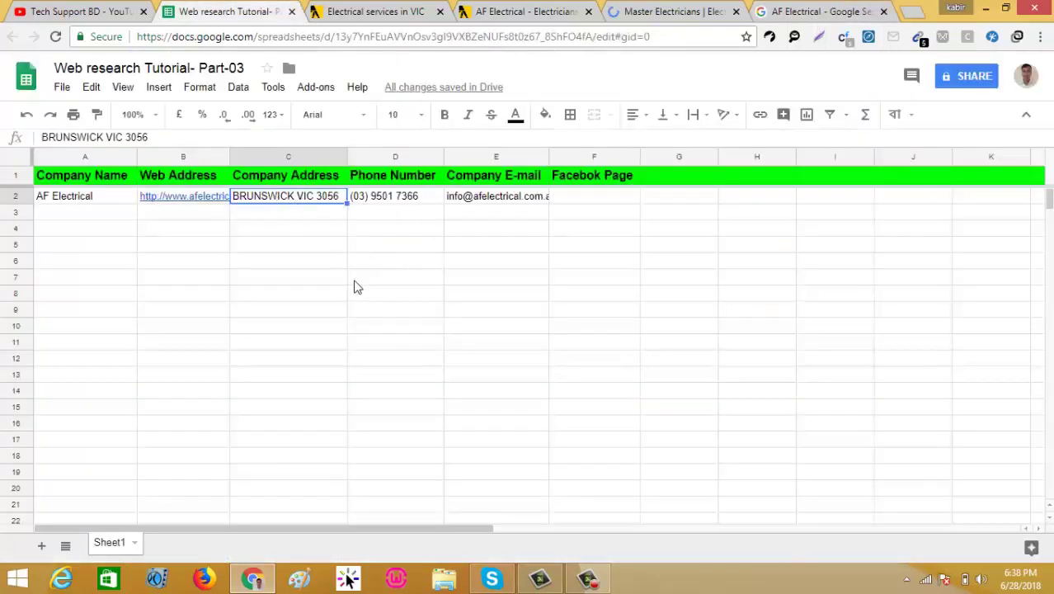
{"action": "key", "text": "Delete"}
{"action": "double_click", "coordinate": [295, 200]}
{"action": "key", "text": "ctrl+v"}
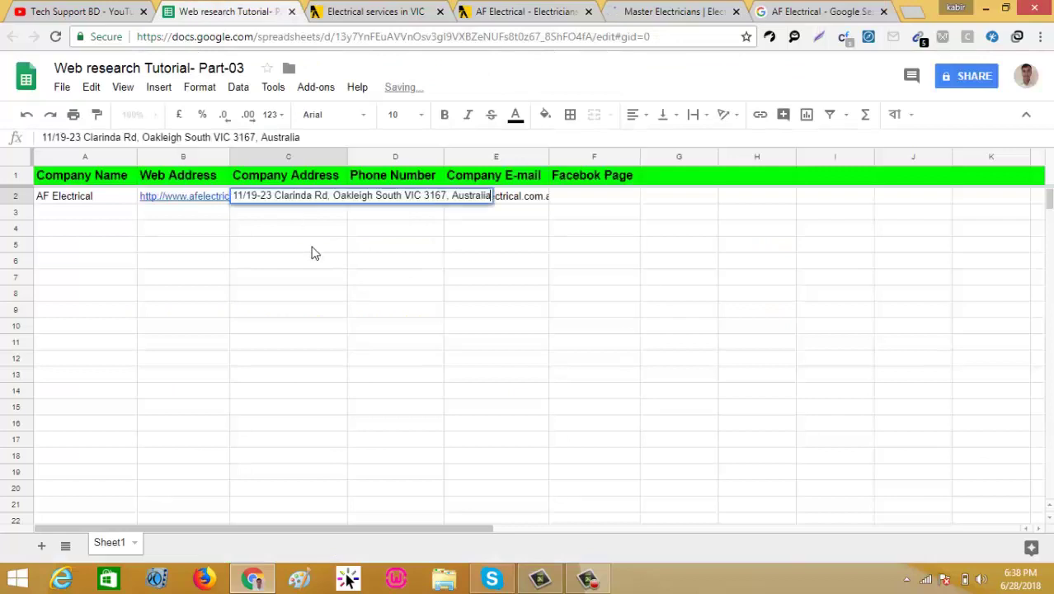
{"action": "left_click", "coordinate": [312, 252]}
- Find the AF Electrical Facebook page in the Google search results and open it in a separate browser tab
{"action": "left_click", "coordinate": [791, 10]}
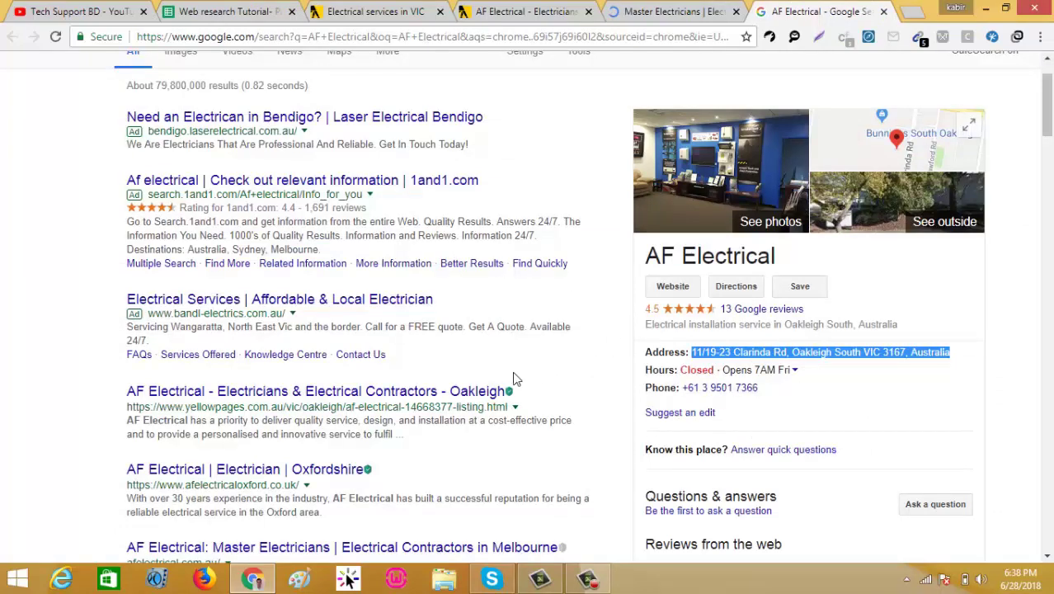
{"action": "scroll", "coordinate": [513, 378], "scroll_direction": "up", "scroll_amount": 1}
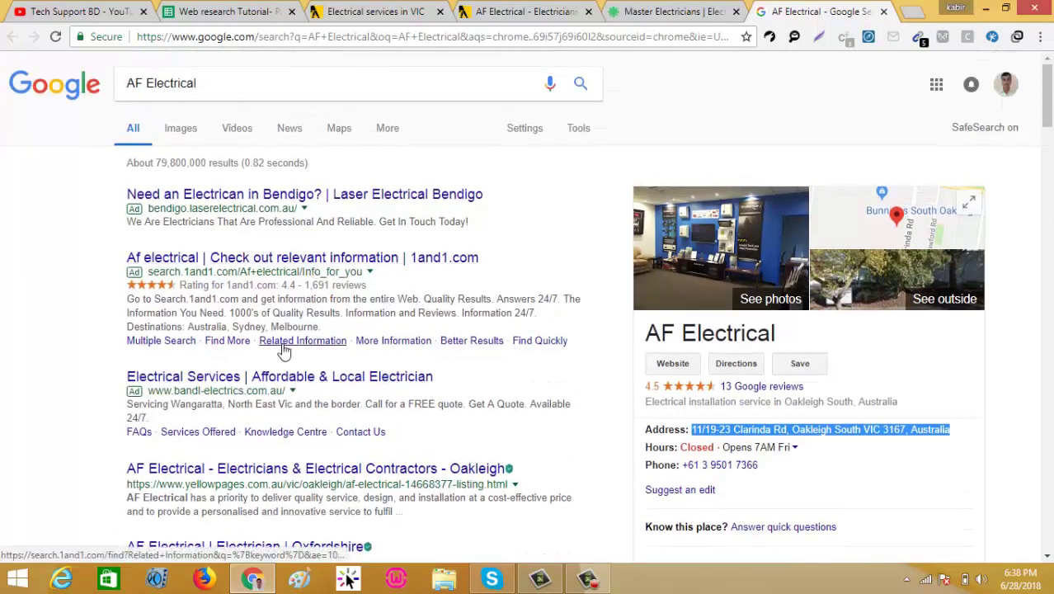
{"action": "scroll", "coordinate": [280, 345], "scroll_direction": "down", "scroll_amount": 2}
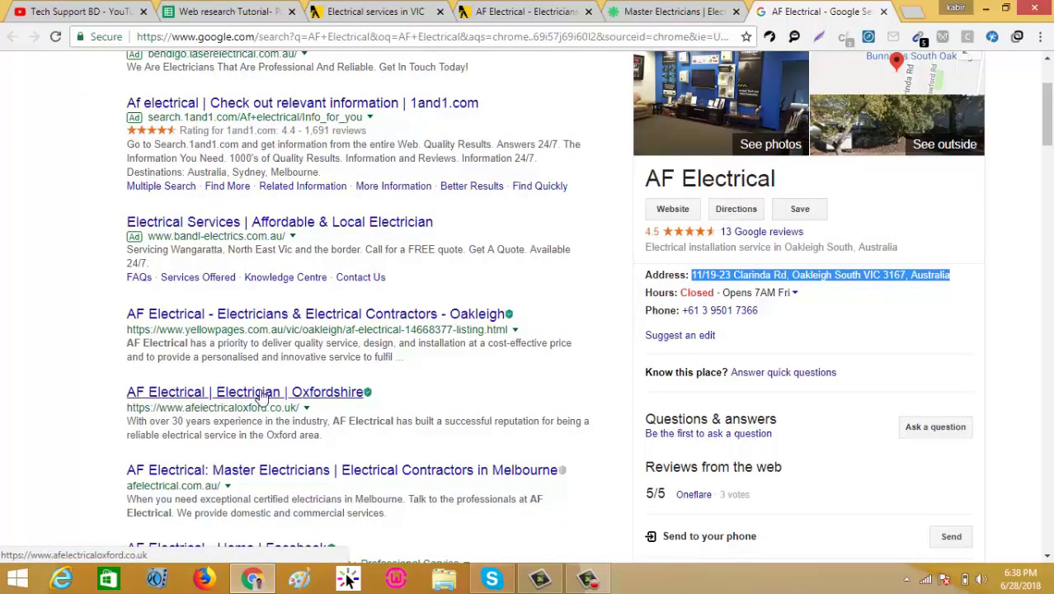
{"action": "scroll", "coordinate": [247, 462], "scroll_direction": "down", "scroll_amount": 1}
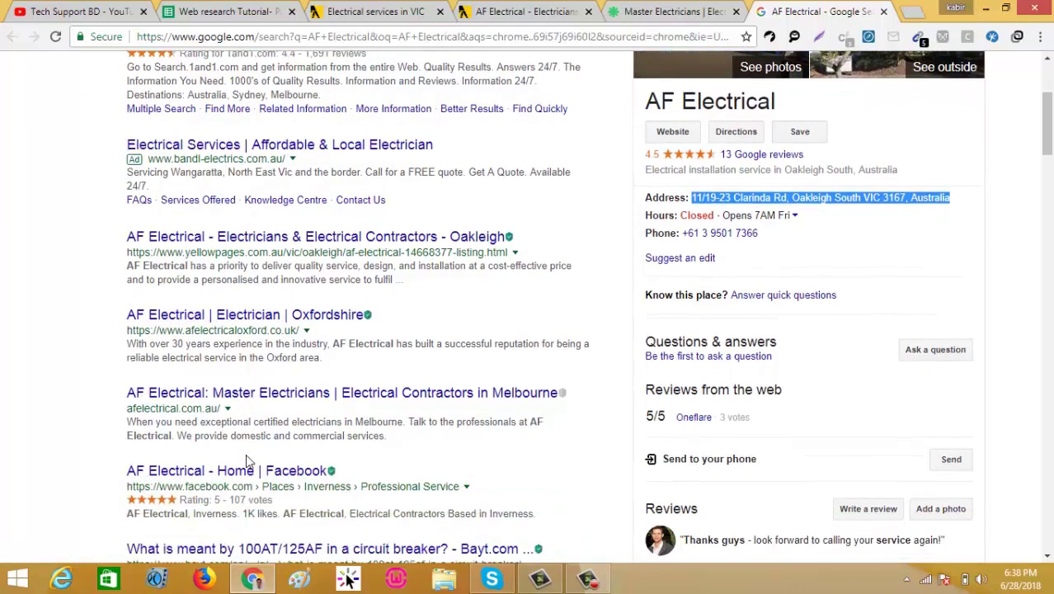
{"action": "scroll", "coordinate": [247, 462], "scroll_direction": "down", "scroll_amount": 1}
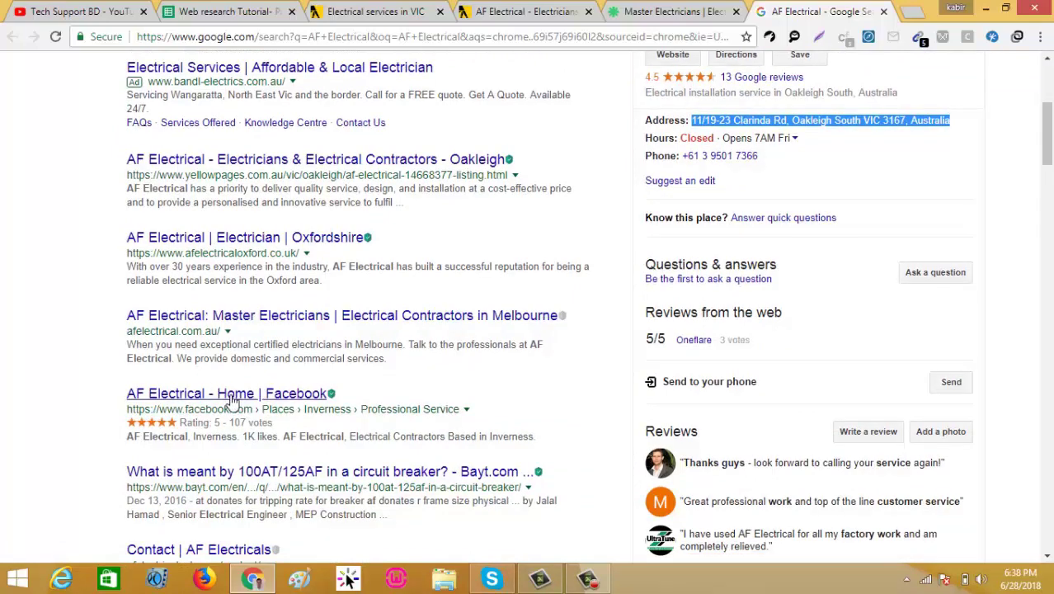
{"action": "scroll", "coordinate": [235, 404], "scroll_direction": "down", "scroll_amount": 2}
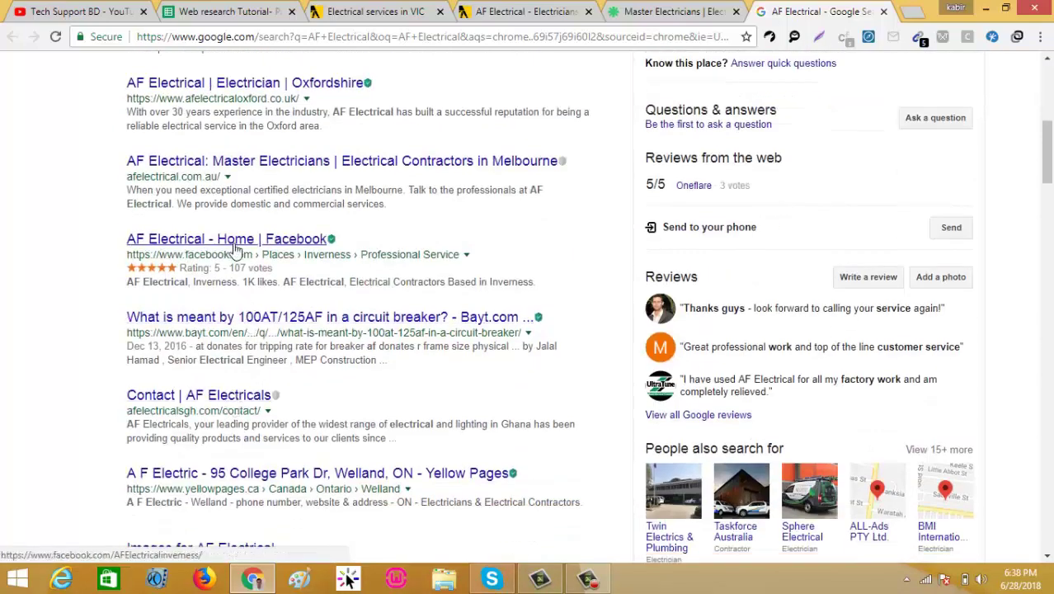
{"action": "middle_click", "coordinate": [235, 248]}
{"action": "left_click", "coordinate": [816, 12]}
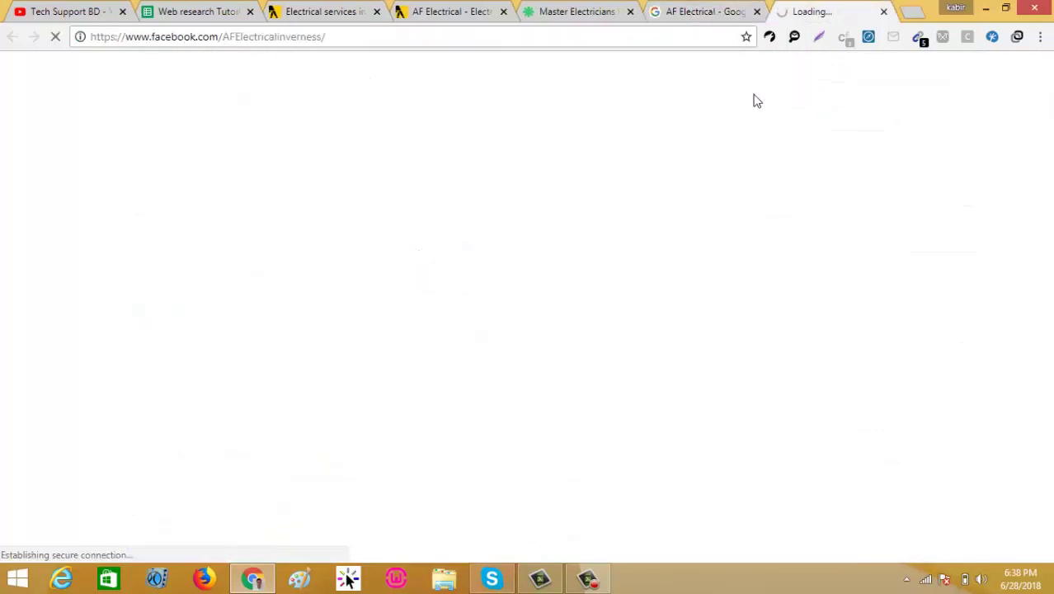
- Copy the web address of AF Electrical's Facebook page into the Facebok Page cell F2 of the spreadsheet
{"action": "left_click", "coordinate": [428, 38]}
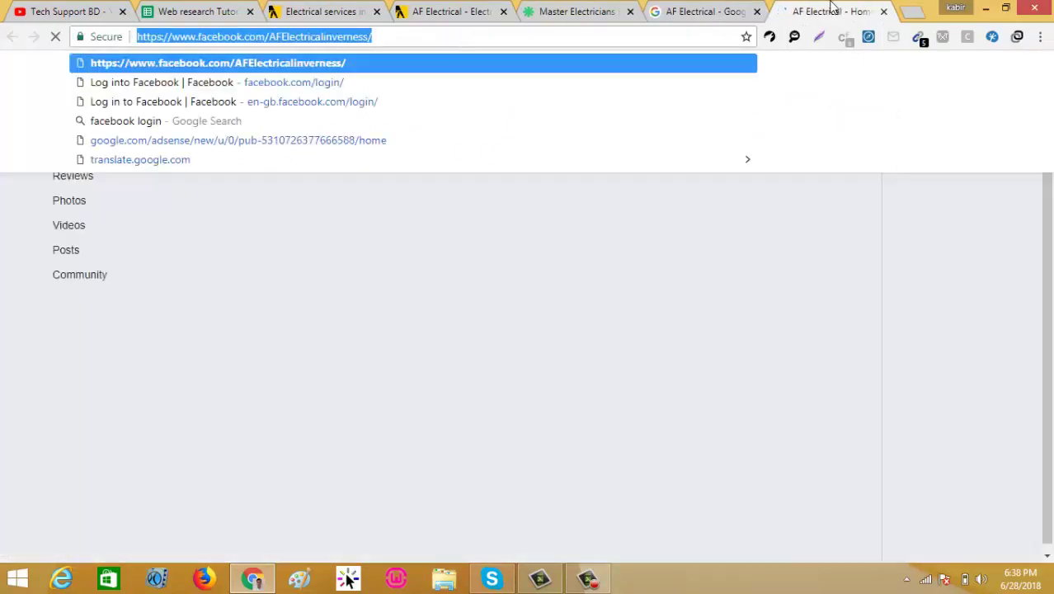
{"action": "left_click", "coordinate": [26, 367]}
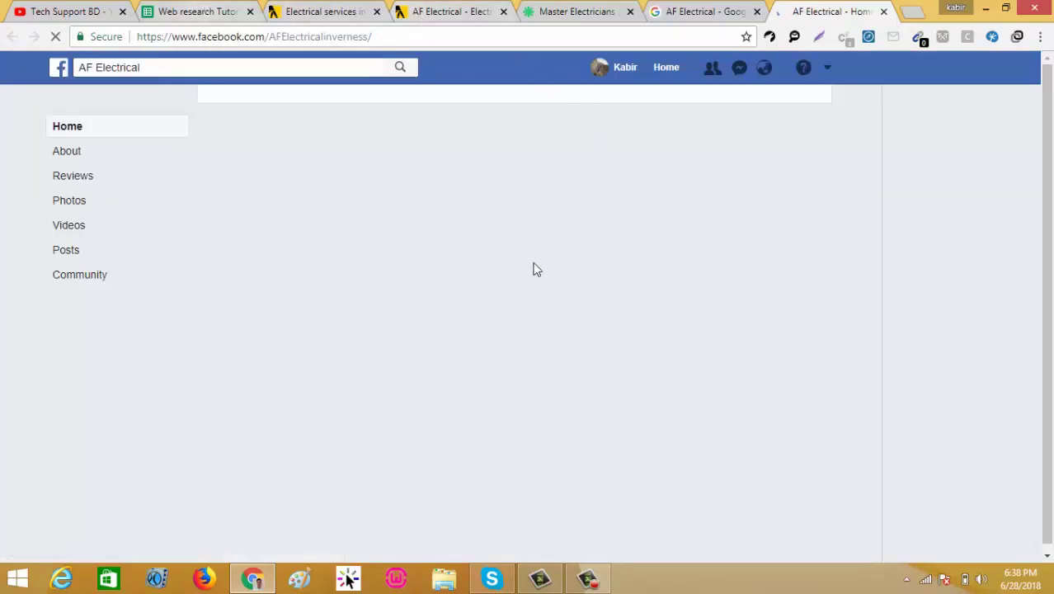
{"action": "left_click", "coordinate": [227, 12]}
{"action": "double_click", "coordinate": [581, 197]}
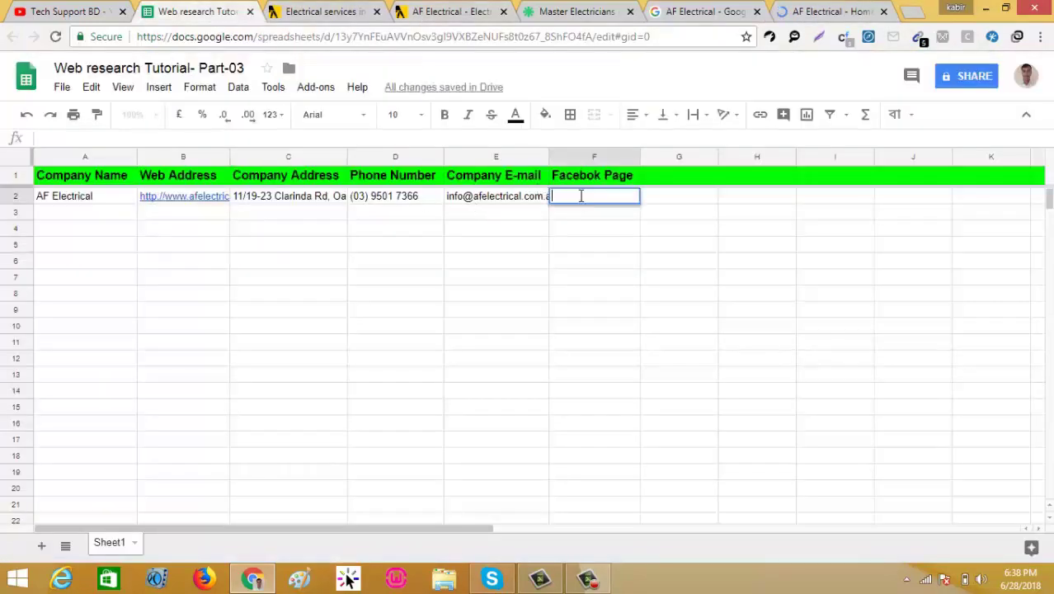
{"action": "key", "text": "ctrl+v"}
{"action": "left_click", "coordinate": [583, 247]}
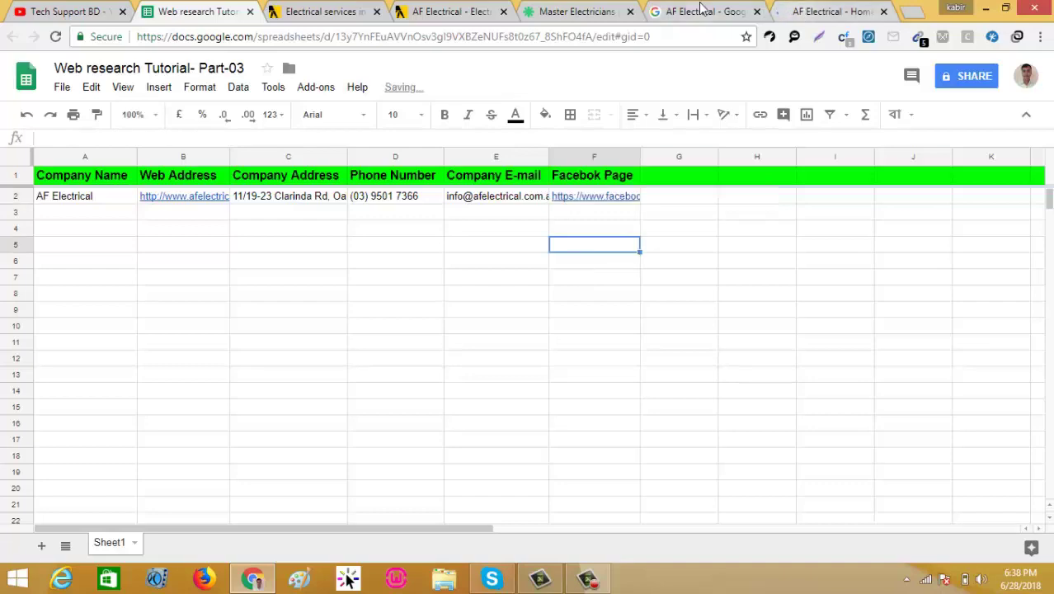
- Return to the Yellow Pages results for electrical services in Victoria and examine the contact options of the Cornford Electrics listing
{"action": "left_click", "coordinate": [703, 11]}
{"action": "left_click", "coordinate": [462, 10]}
{"action": "left_click", "coordinate": [327, 9]}
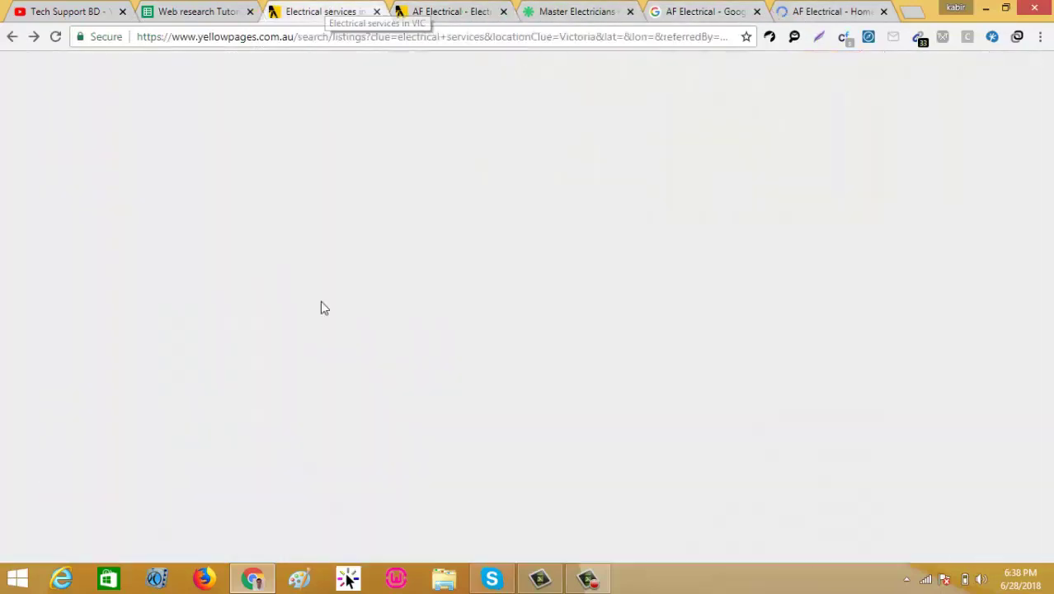
{"action": "scroll", "coordinate": [378, 372], "scroll_direction": "down", "scroll_amount": 5}
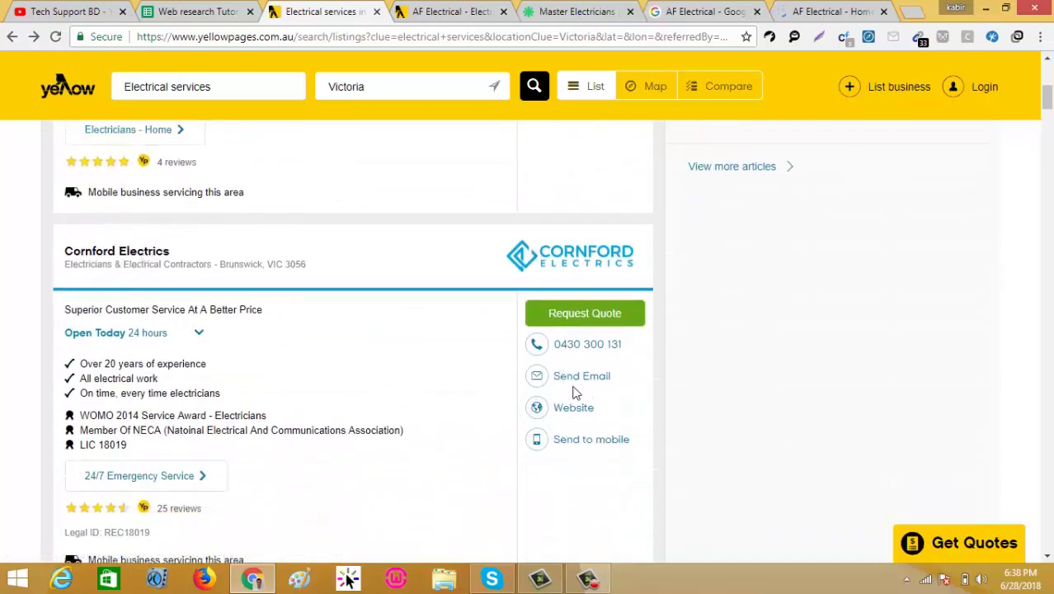
{"action": "scroll", "coordinate": [574, 393], "scroll_direction": "down", "scroll_amount": 1}
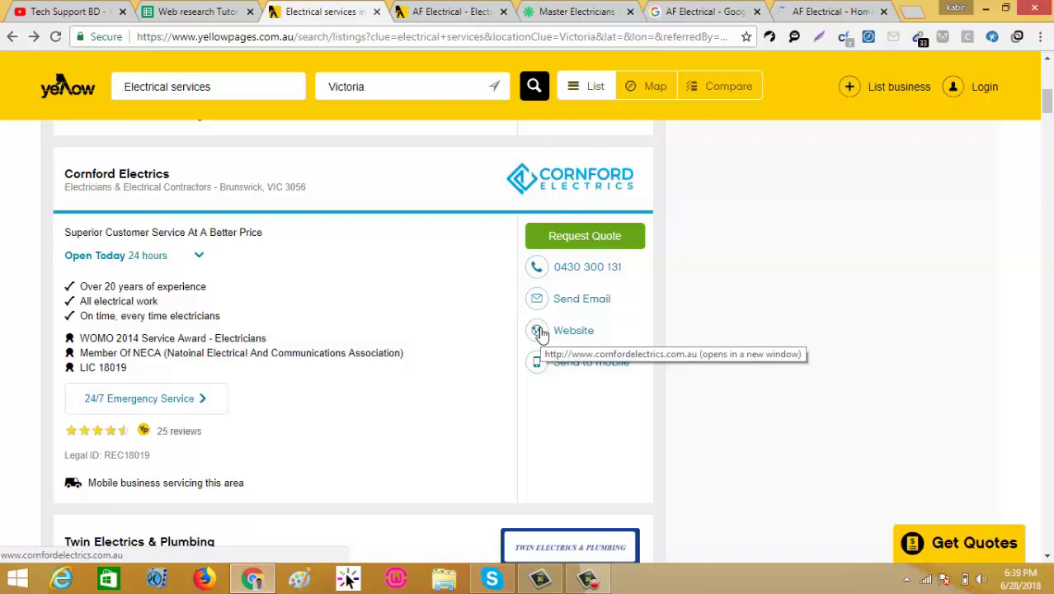
- Go back over AF Electrical's open pages and examine its Google search results for the company's own website
{"action": "left_click", "coordinate": [683, 12]}
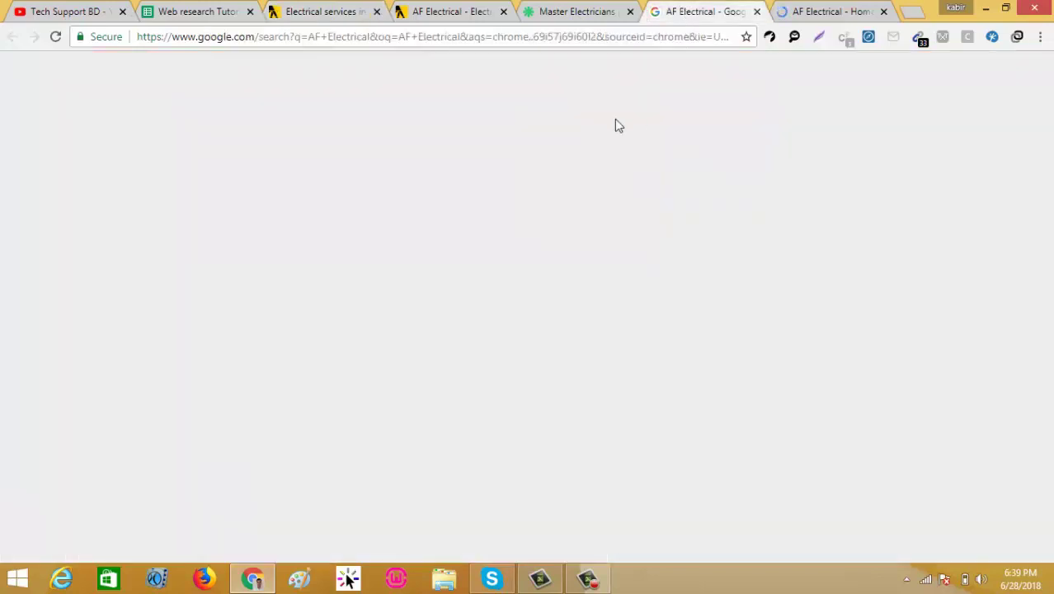
{"action": "left_click", "coordinate": [578, 10]}
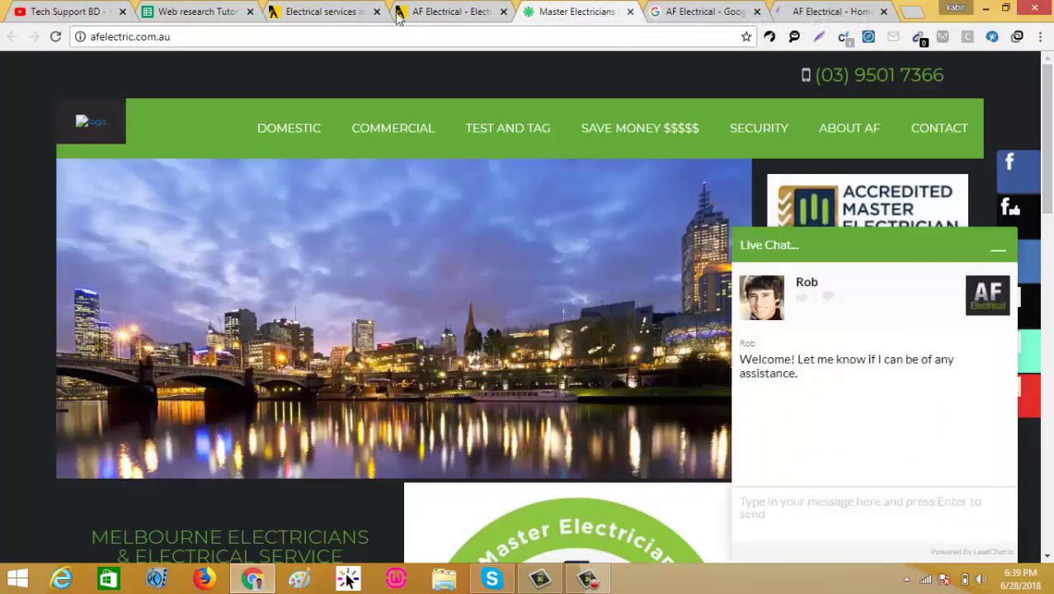
{"action": "left_click", "coordinate": [400, 11]}
{"action": "left_click", "coordinate": [702, 11]}
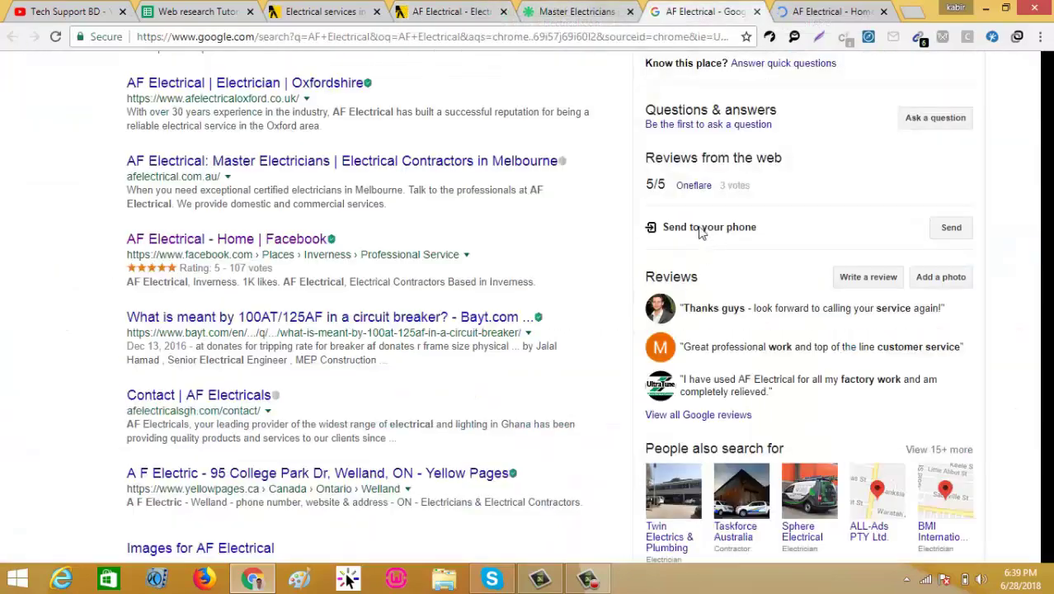
{"action": "scroll", "coordinate": [699, 232], "scroll_direction": "up", "scroll_amount": 5}
{"action": "scroll", "coordinate": [280, 482], "scroll_direction": "down", "scroll_amount": 2}
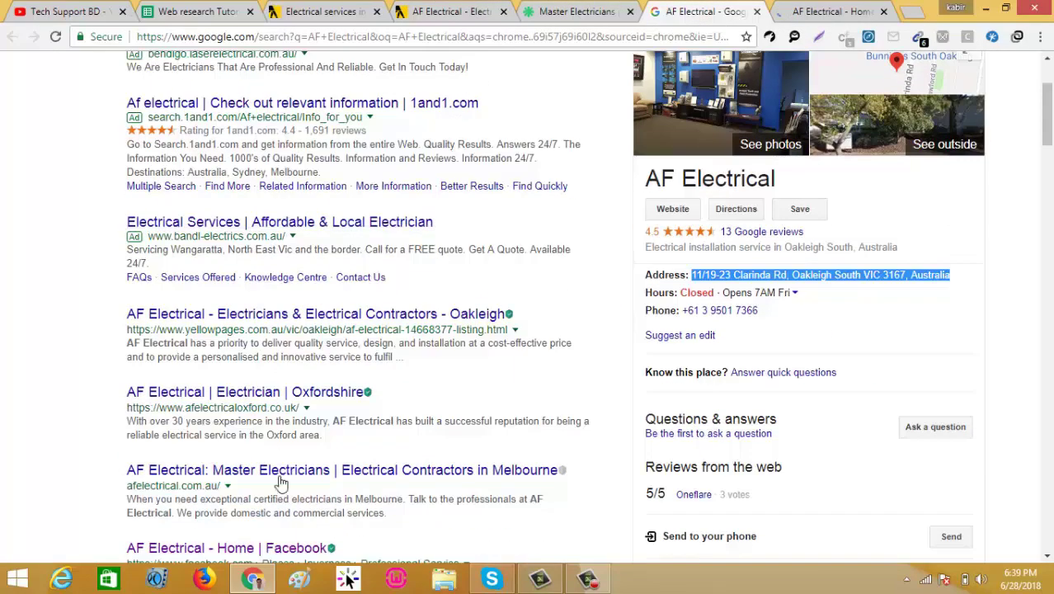
{"action": "scroll", "coordinate": [495, 302], "scroll_direction": "up", "scroll_amount": 3}
- Examine AF Electrical's website for its Facebook link, contact page, and the address and phone number in the footer
{"action": "left_click", "coordinate": [569, 8]}
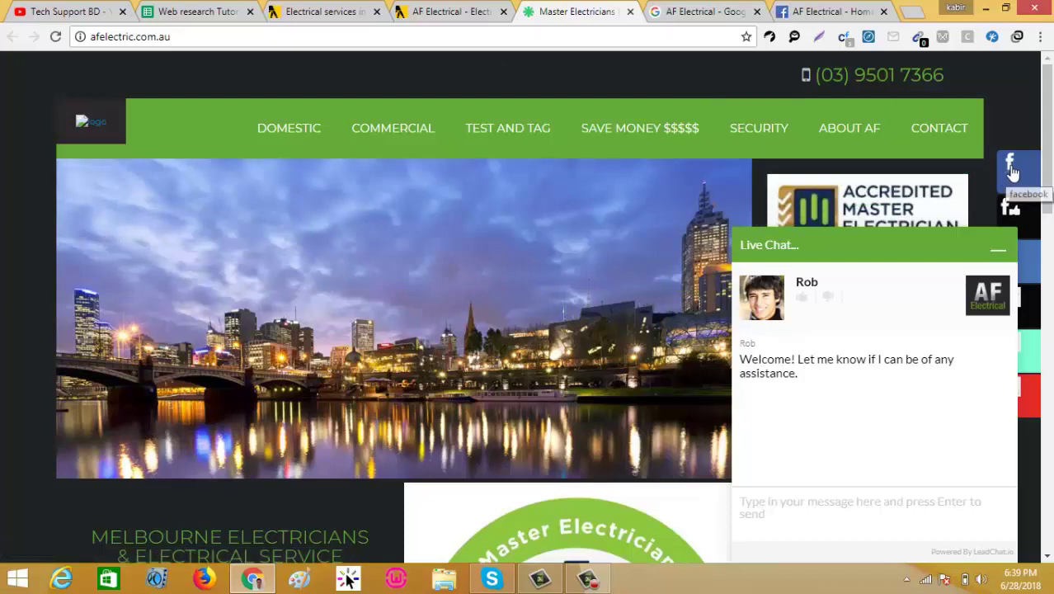
{"action": "mouse_move", "coordinate": [927, 142]}
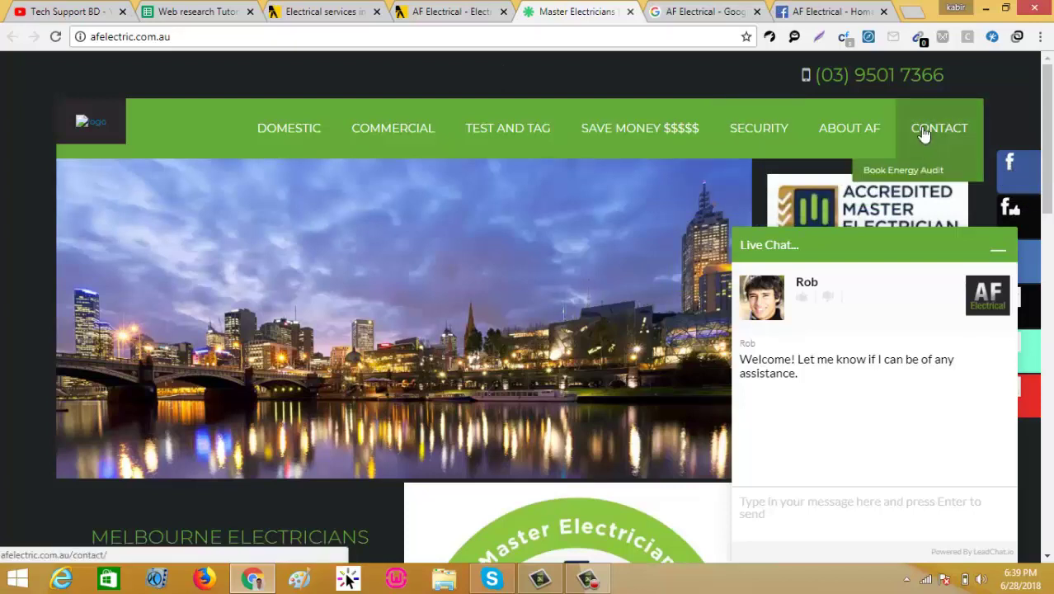
{"action": "scroll", "coordinate": [458, 288], "scroll_direction": "down", "scroll_amount": 15}
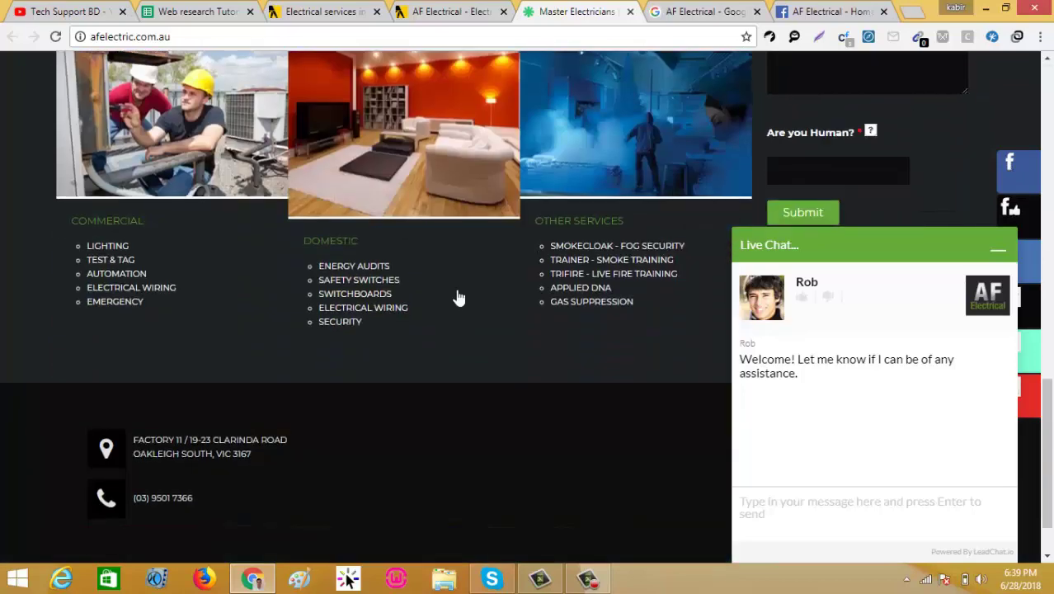
{"action": "scroll", "coordinate": [459, 298], "scroll_direction": "down", "scroll_amount": 2}
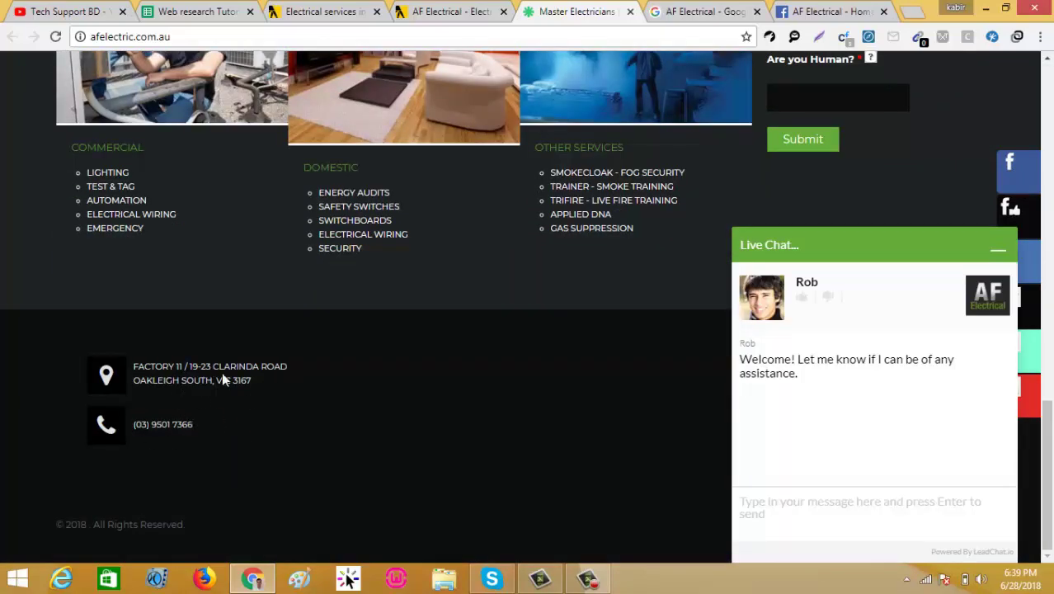
{"action": "left_click_drag", "start_coordinate": [253, 381], "coordinate": [141, 361]}
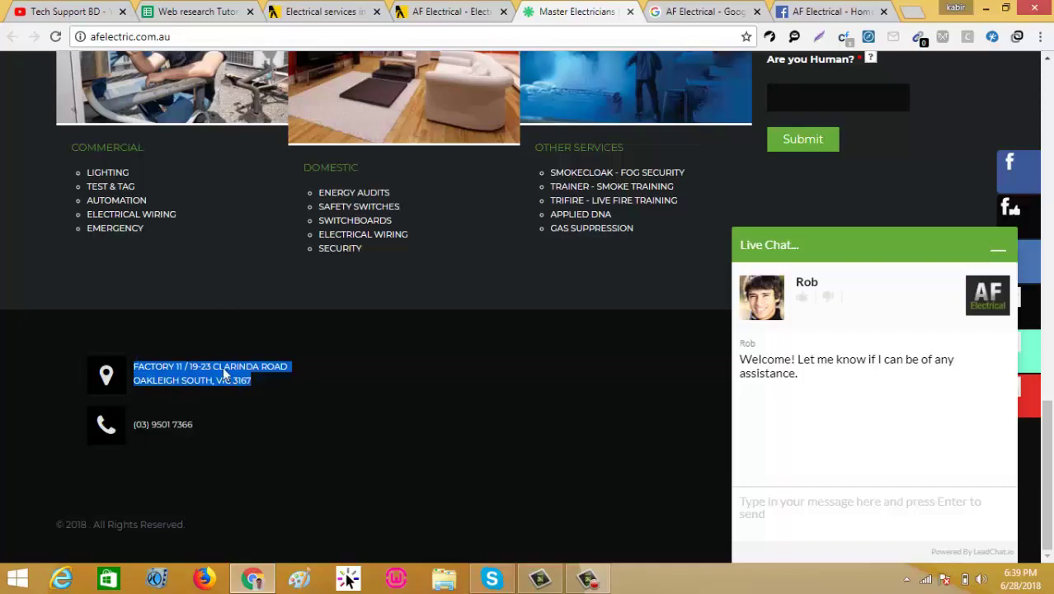
{"action": "left_click_drag", "start_coordinate": [217, 424], "coordinate": [148, 421]}
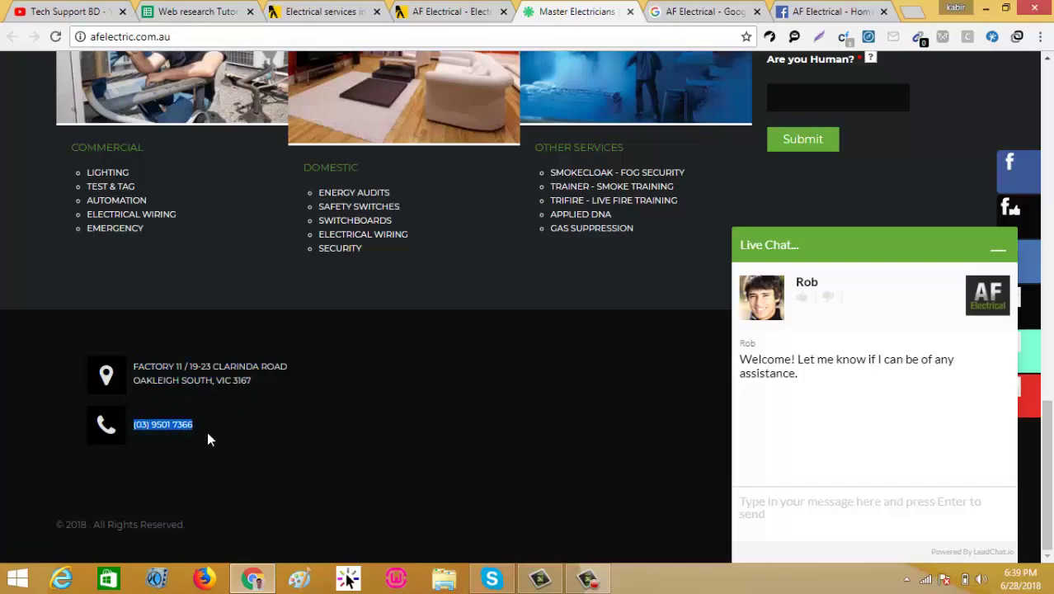
{"action": "scroll", "coordinate": [212, 431], "scroll_direction": "up", "scroll_amount": 15}
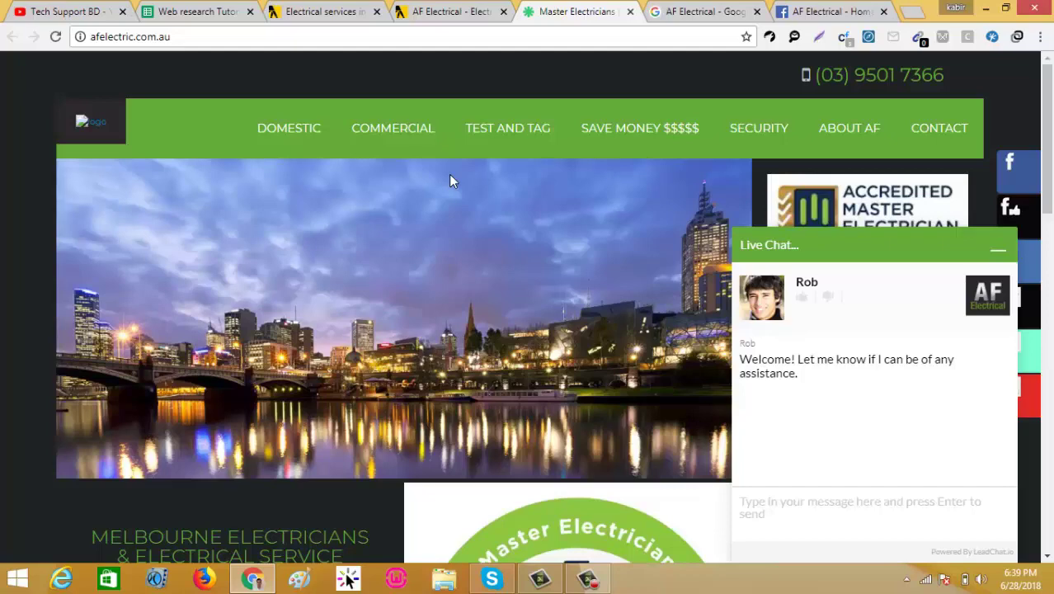
- Return to the beginning of the Yellow Pages results for electrical services in Victoria
{"action": "left_click", "coordinate": [319, 12]}
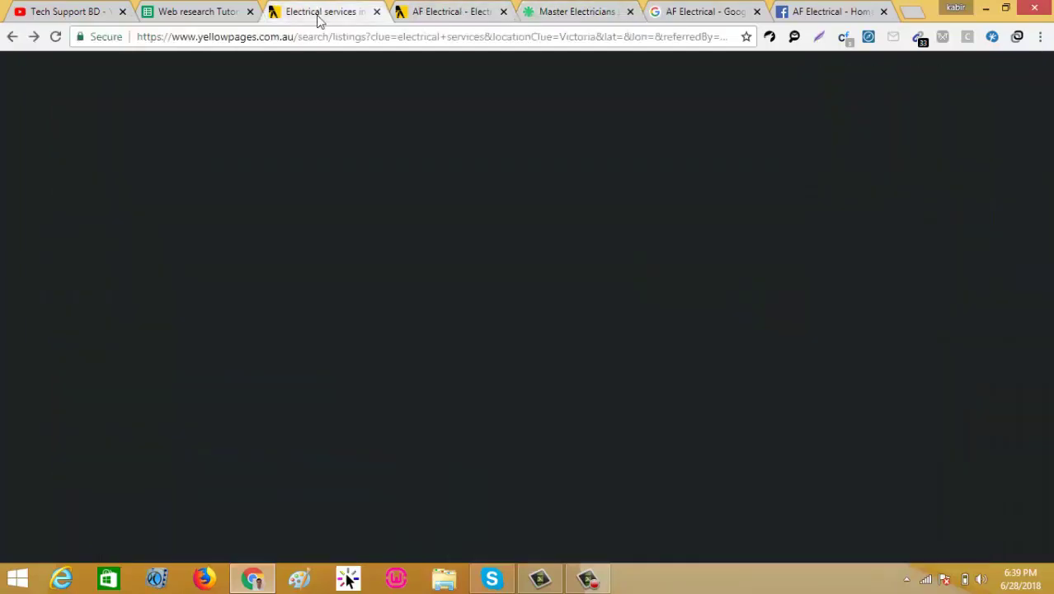
{"action": "scroll", "coordinate": [343, 344], "scroll_direction": "up", "scroll_amount": 10}
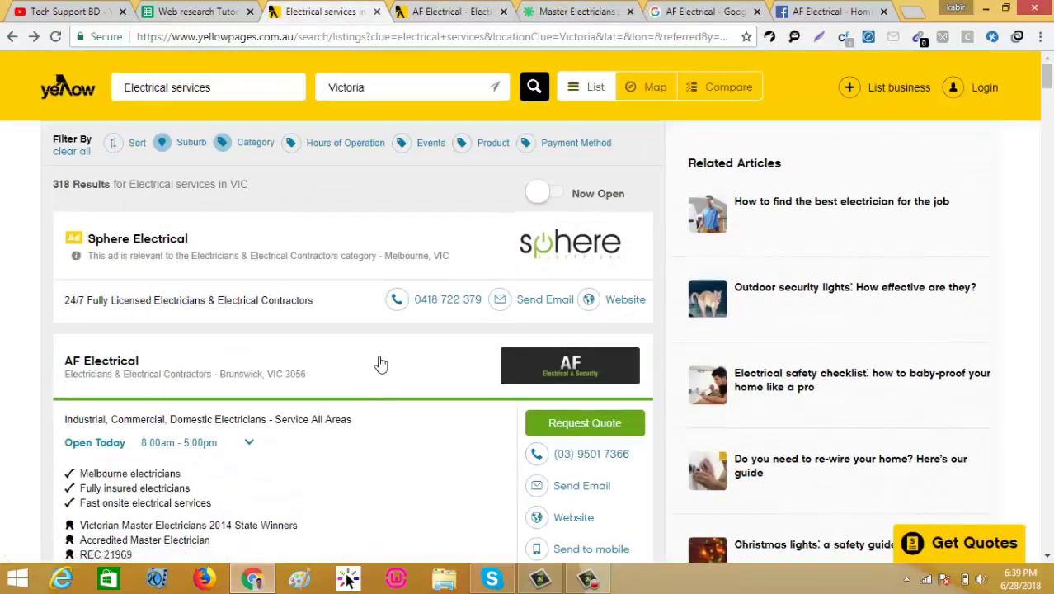